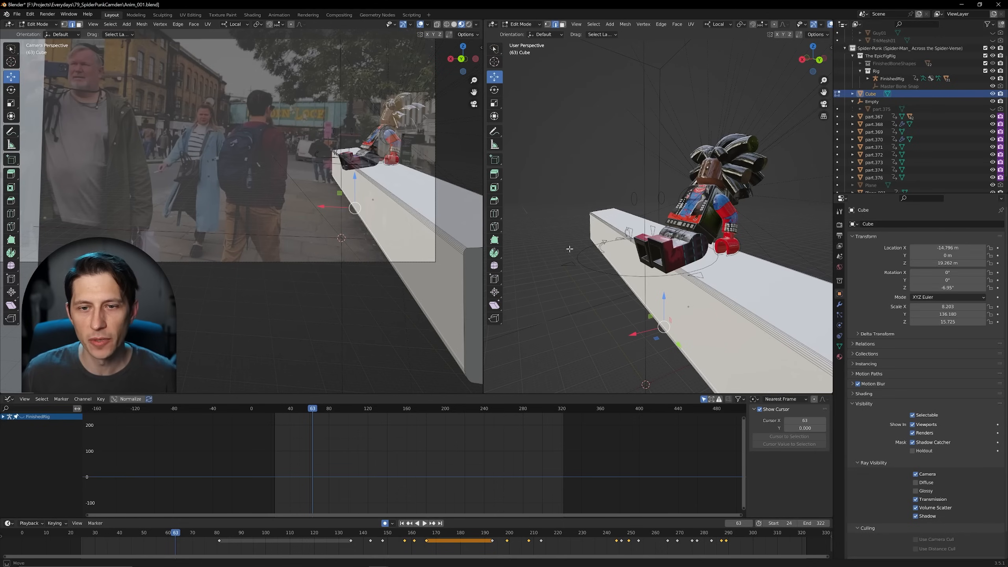
Step: Deselect all geometry on the Cube wall in Edit Mode and activate the Select Box tool
left_click(578, 259)
left_click(591, 292)
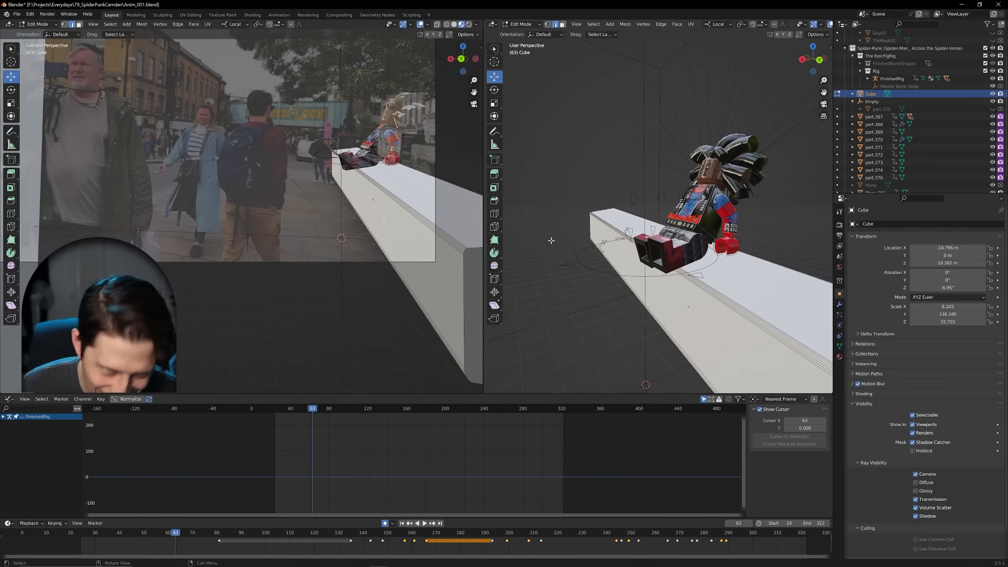
key("w")
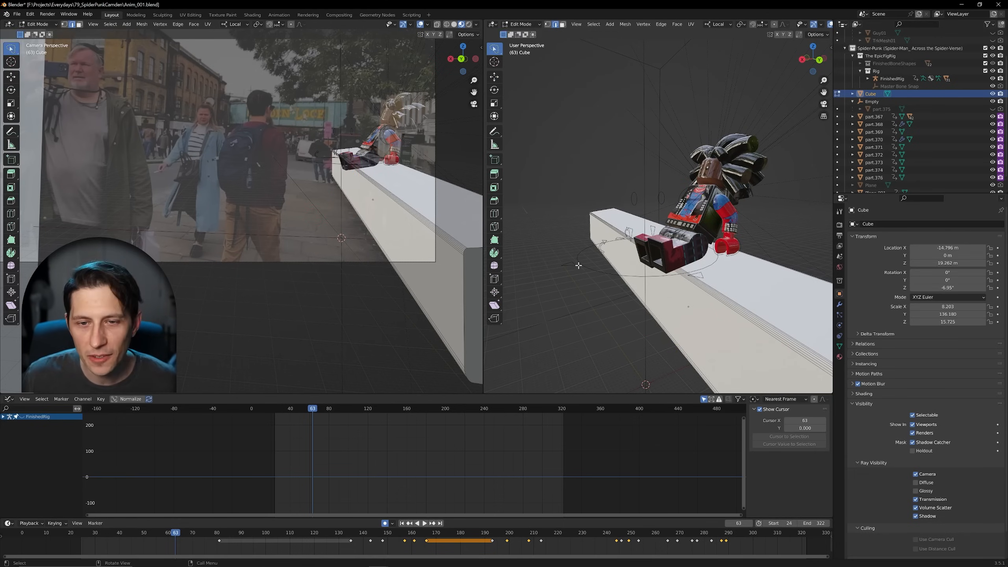
middle_click_drag(567, 297, 748, 225)
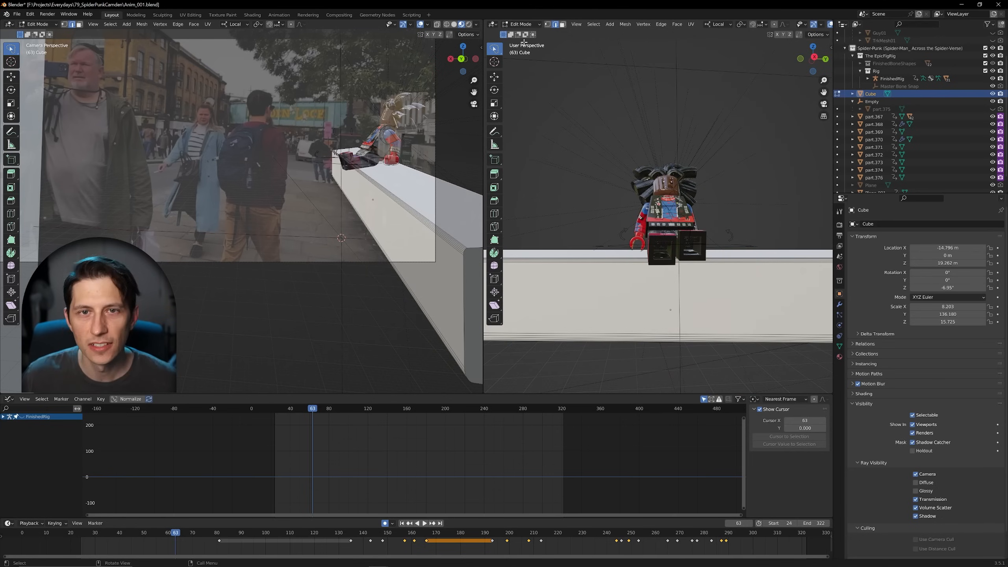
Step: Return the Cube wall from Edit Mode to Object Mode
left_click(532, 27)
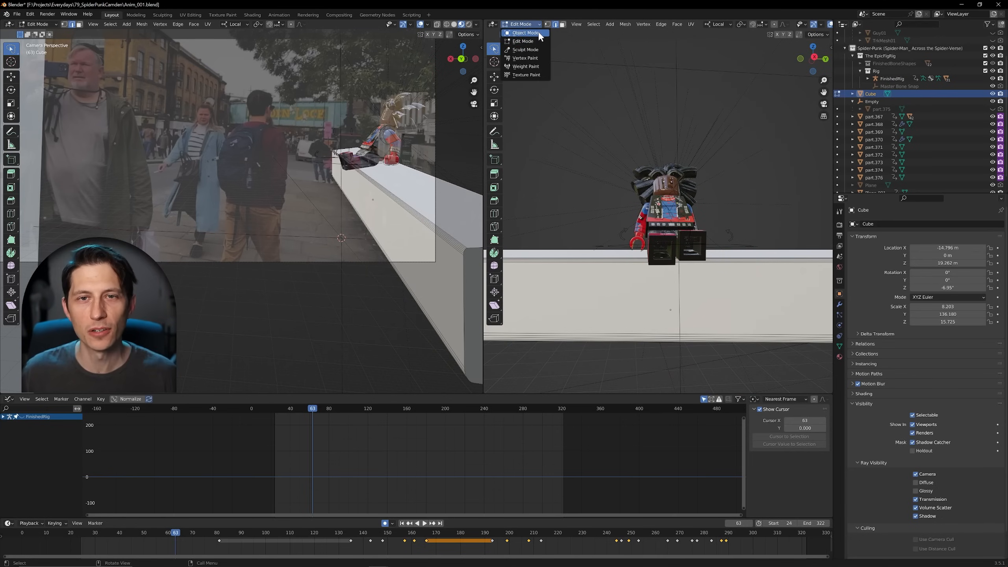
left_click(542, 37)
left_click(641, 255)
middle_click_drag(641, 255, 593, 261)
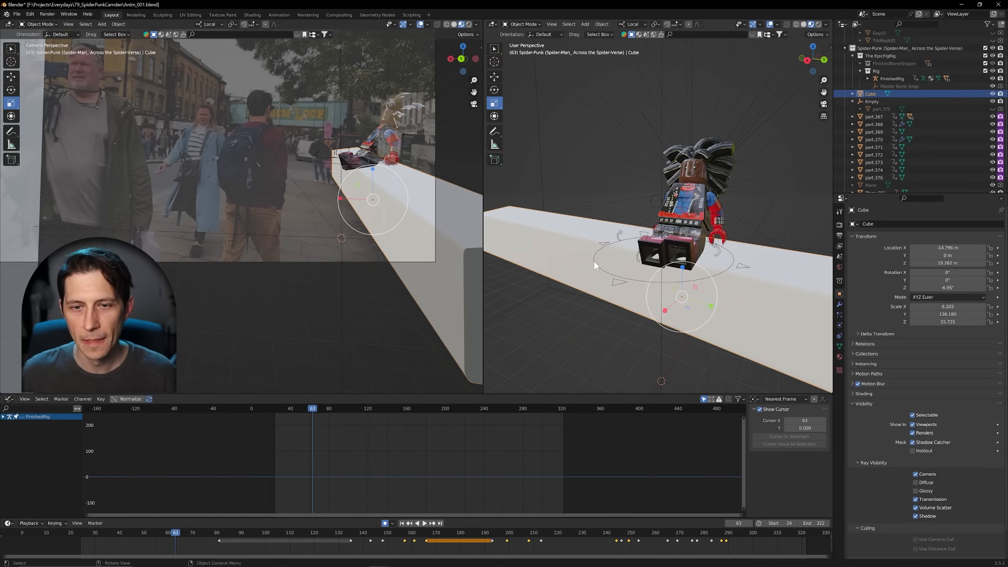
Step: Select the FinishedRig armature of the seated character and switch it to Pose Mode
left_click(532, 25)
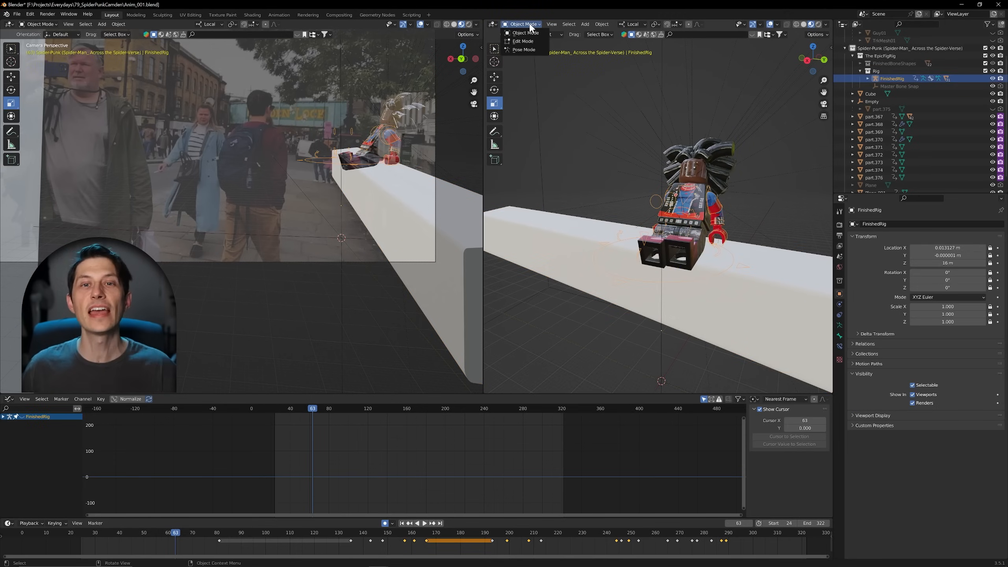
left_click(524, 50)
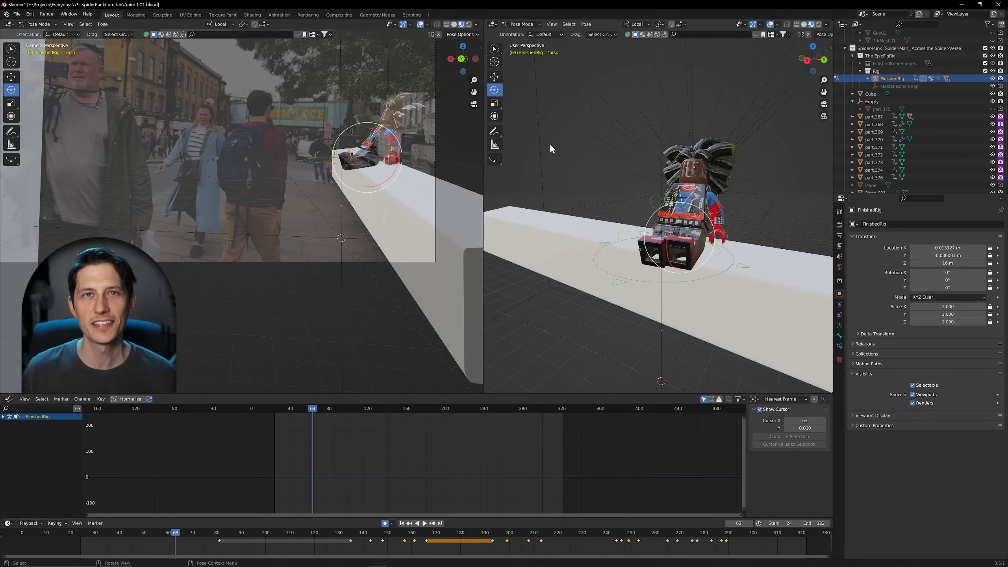
middle_click_drag(641, 277, 661, 250)
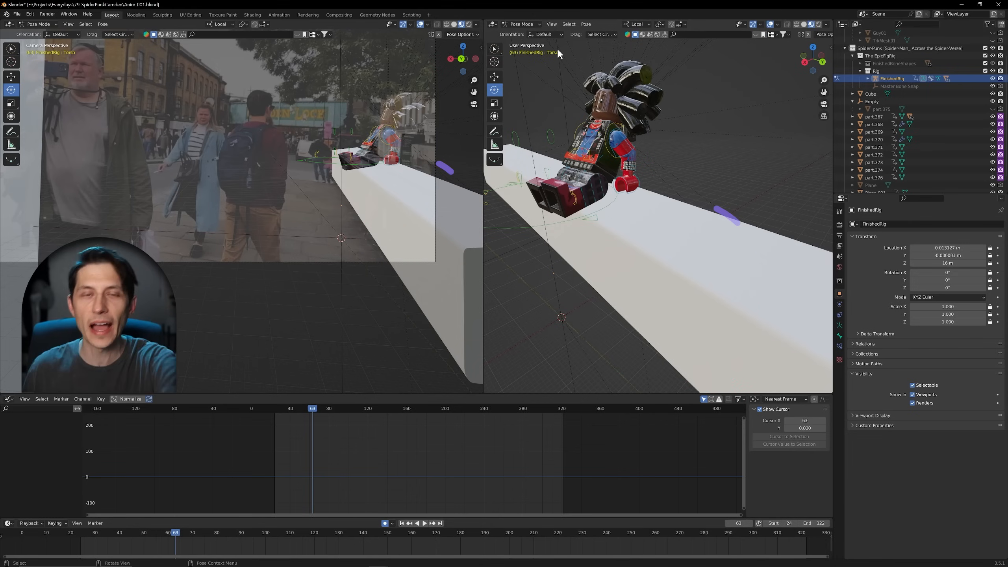
Step: Leave Pose Mode through Object Mode, select the Cube wall and enter Edit Mode on it
left_click(539, 25)
left_click(524, 33)
left_click(624, 238)
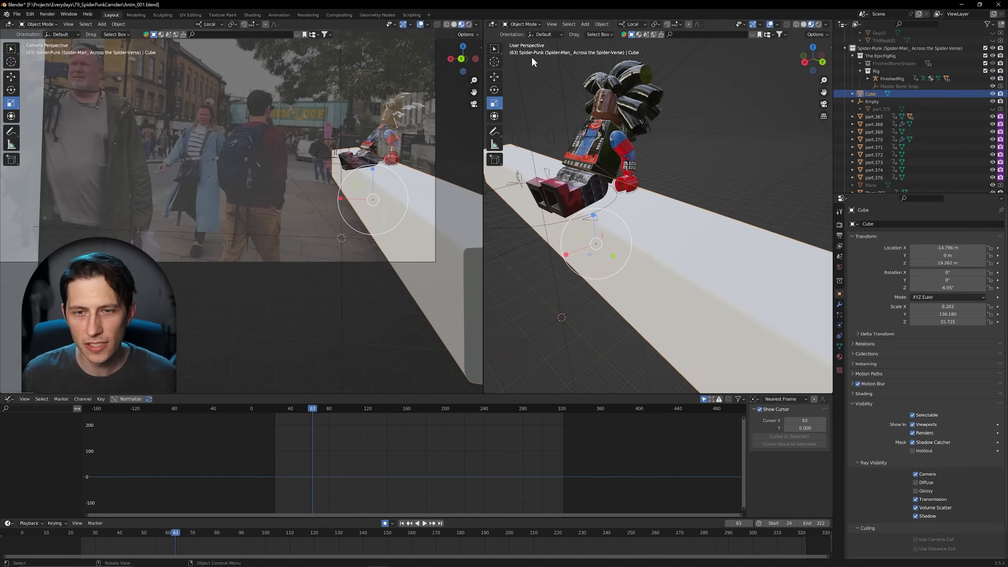
left_click(517, 25)
left_click(521, 42)
Step: Return the wall to Object Mode, select the FinishedRig armature and put it back in Pose Mode
left_click(521, 25)
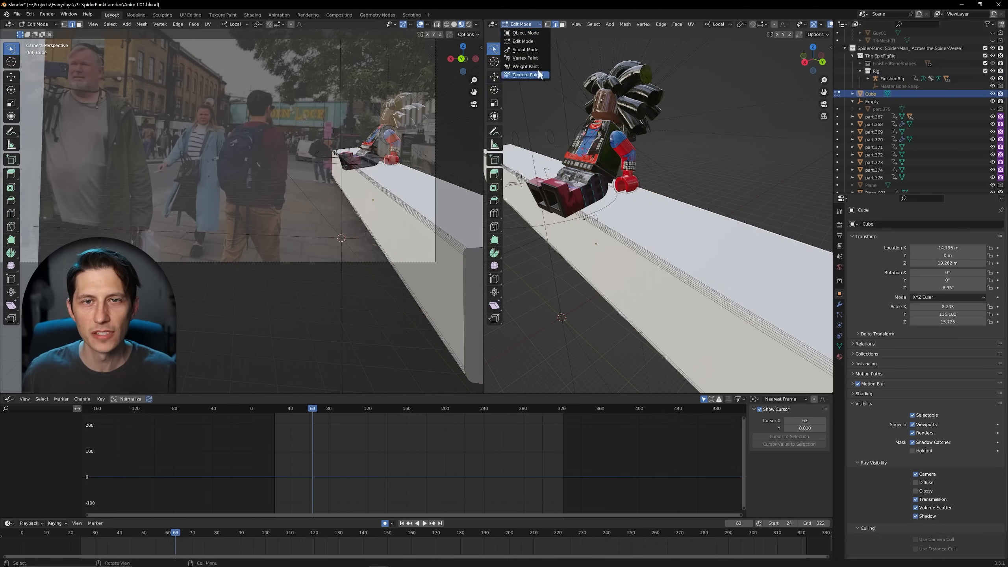
left_click(533, 27)
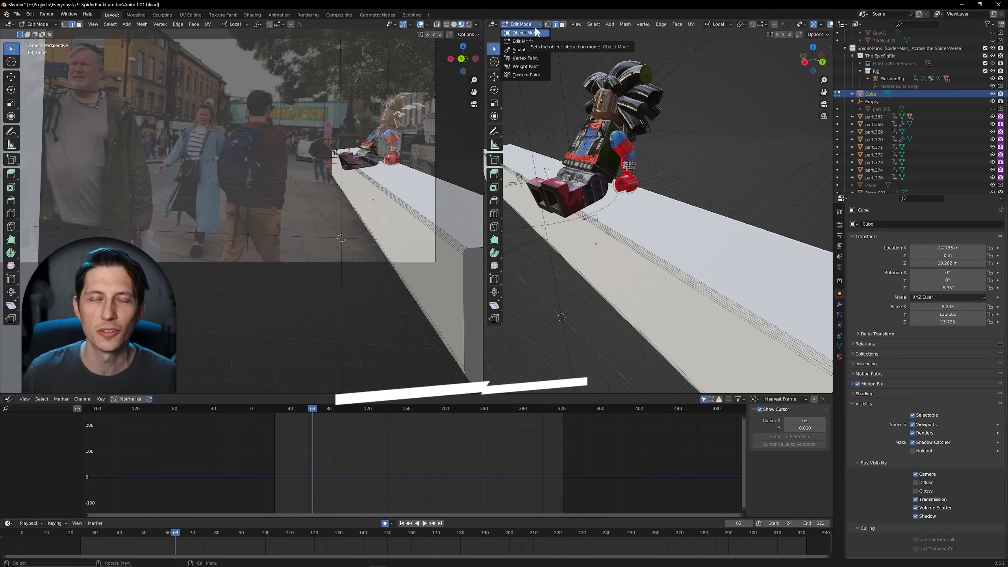
left_click(537, 34)
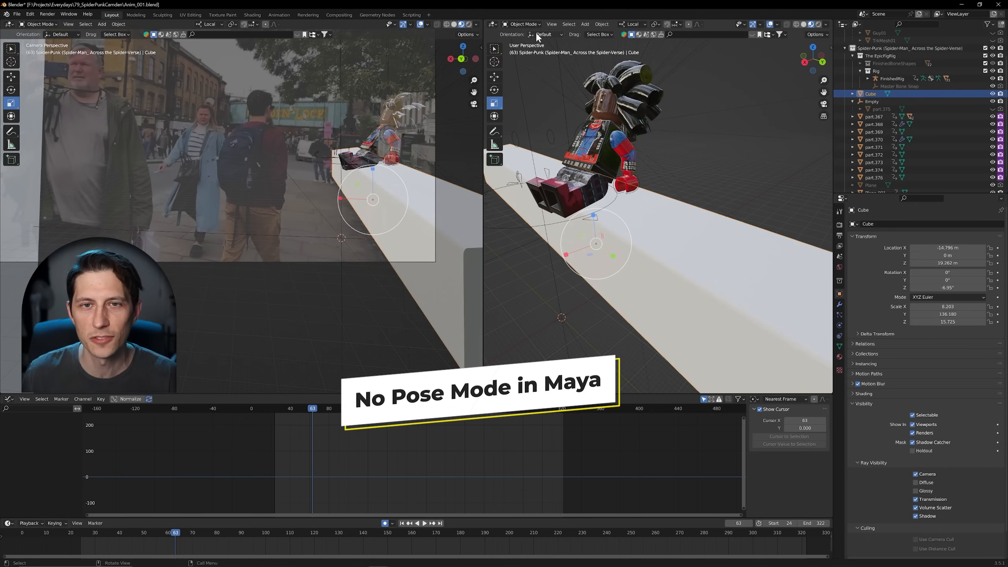
left_click(515, 225)
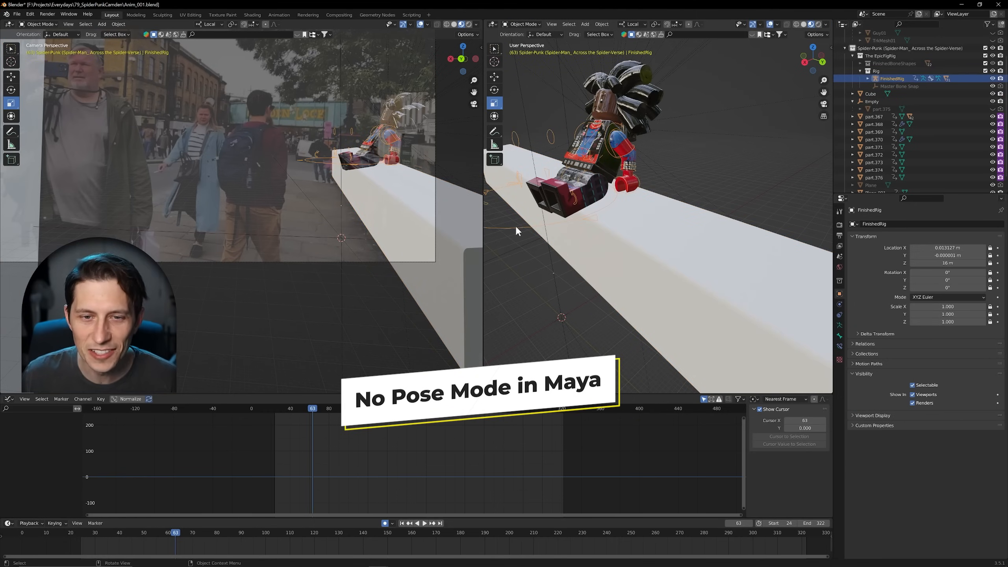
left_click(524, 49)
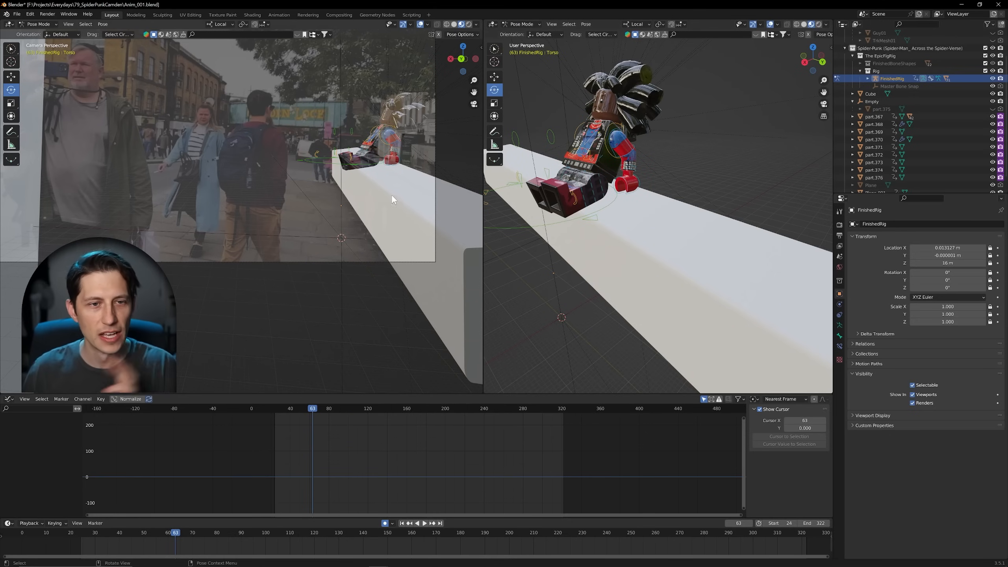
Step: Go to frame 145 and select the MasterBone control around the character's feet
left_click_drag(306, 415, 392, 417)
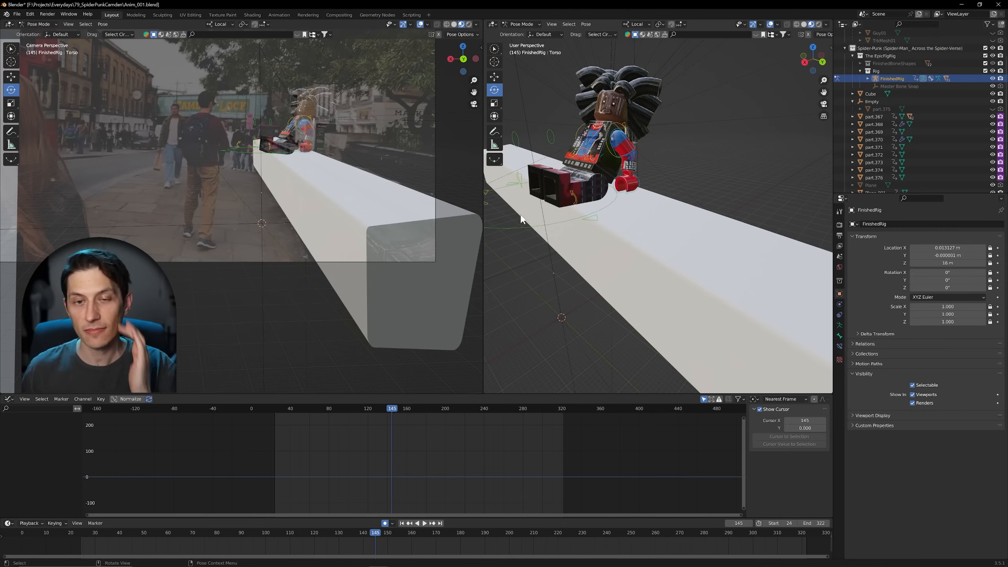
left_click(520, 226)
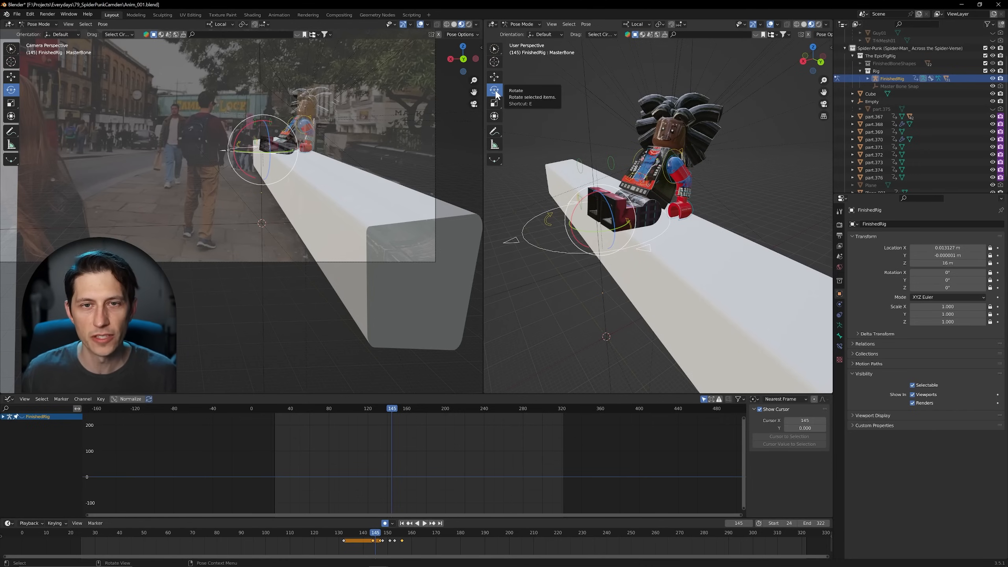
Step: Cycle the MasterBone's transform gizmo through move, scale and rotate, ending on rotate
key("g")
key("r")
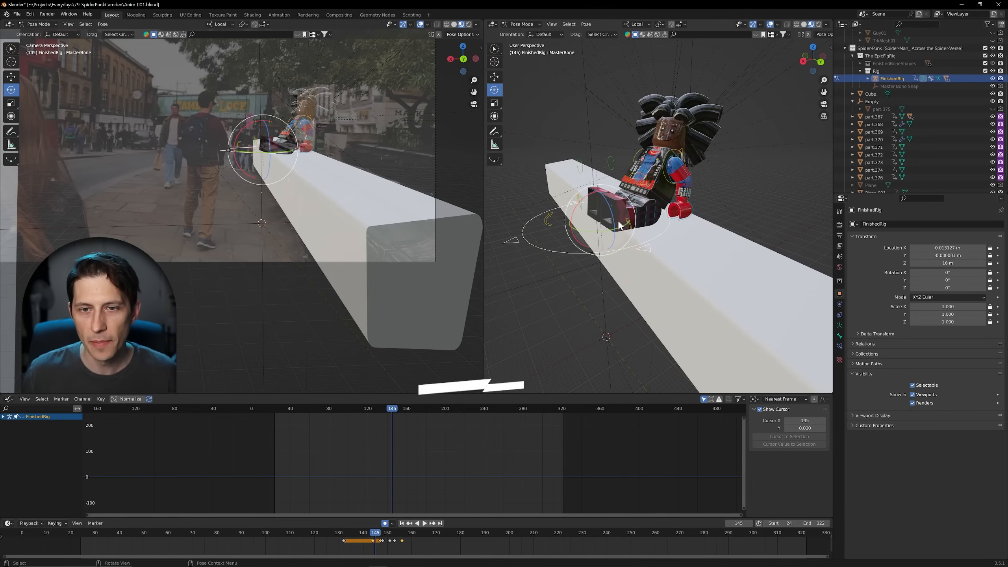
key("s")
key("g")
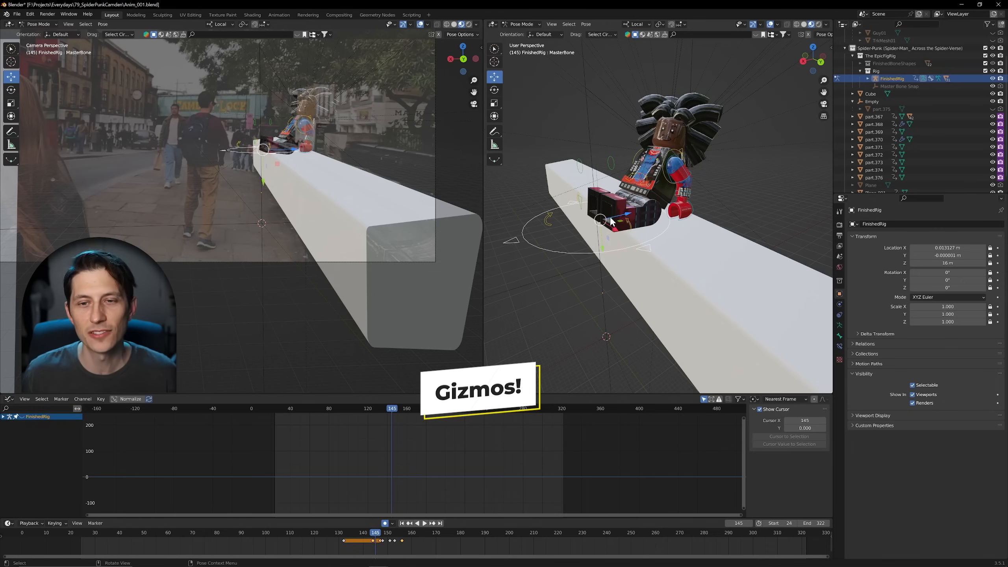
key("r")
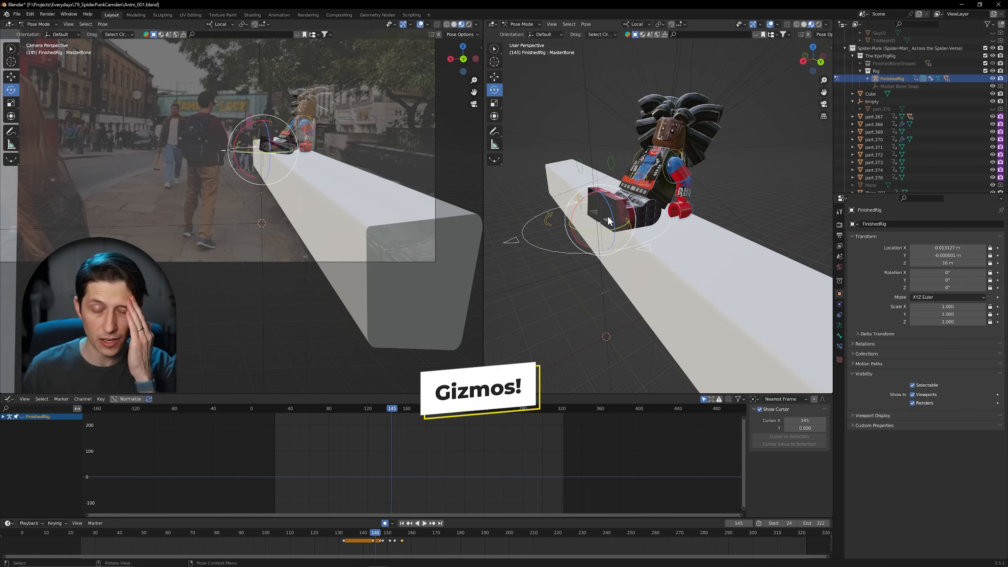
Step: Try moving the MasterBone along its local Z, Y and X axes in turn, and cancel the move
key("g")
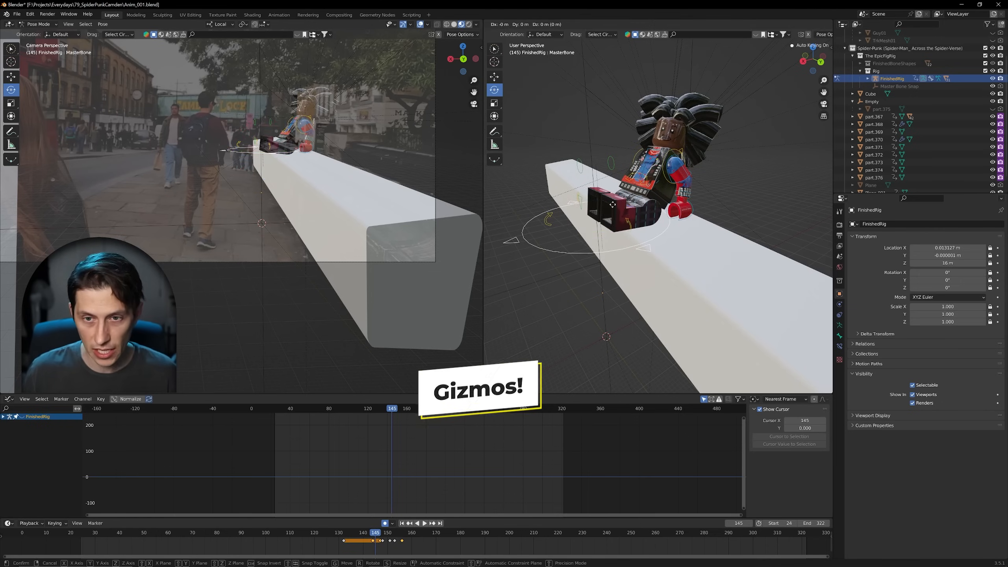
key("z")
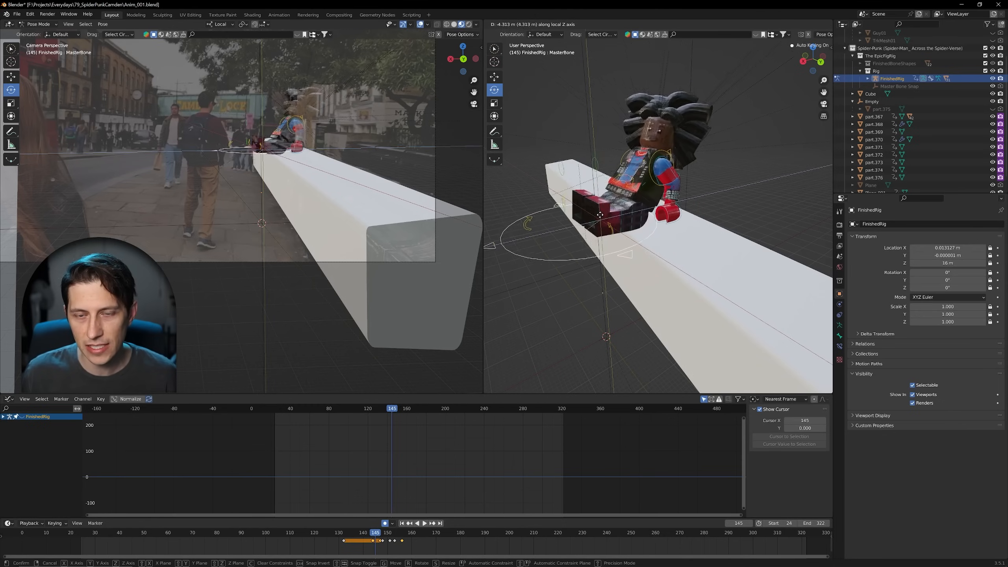
key("y")
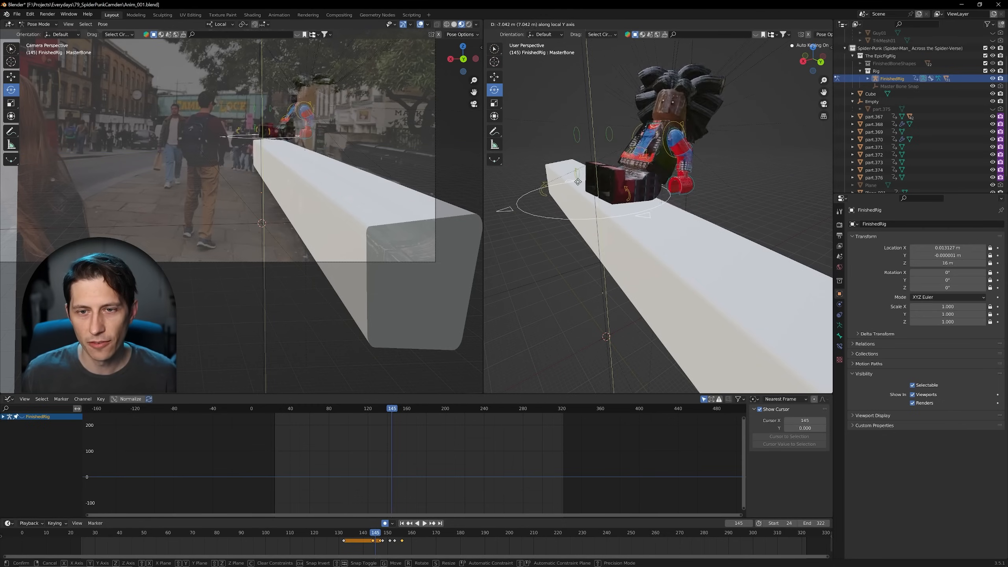
key("x")
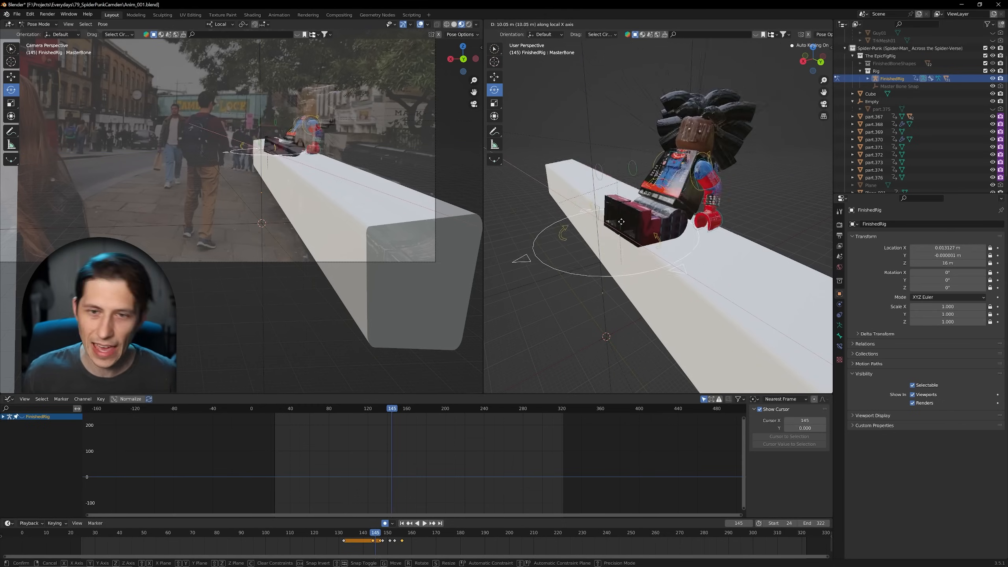
right_click(603, 230)
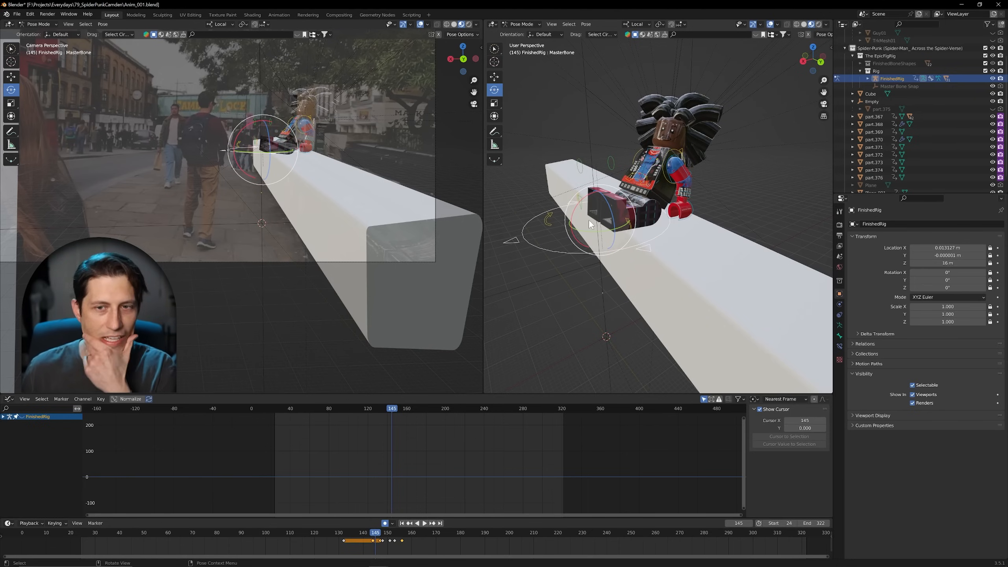
Step: Try rotating the MasterBone freely with a trackball rotation, and undo it
key("r")
key("r")
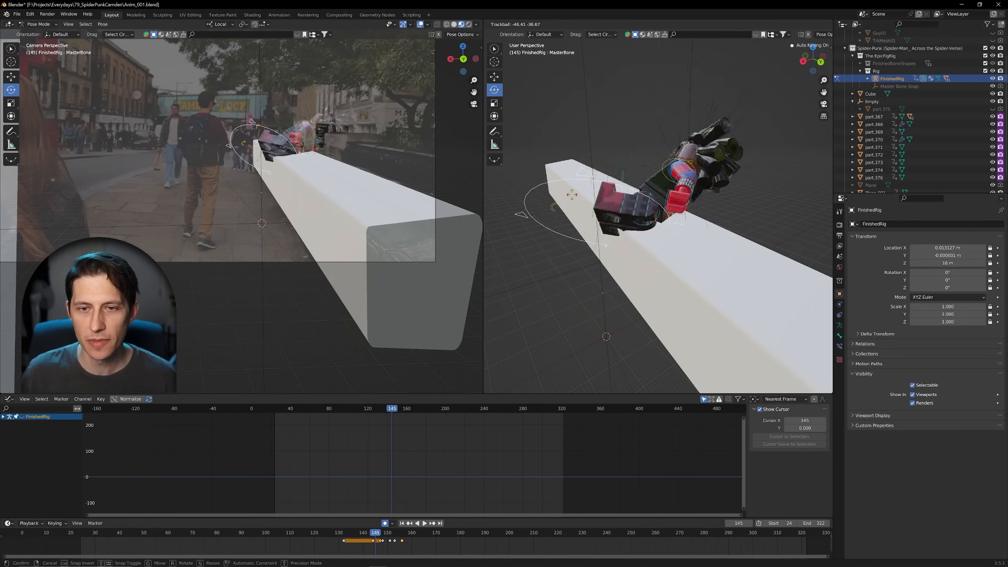
left_click(576, 232)
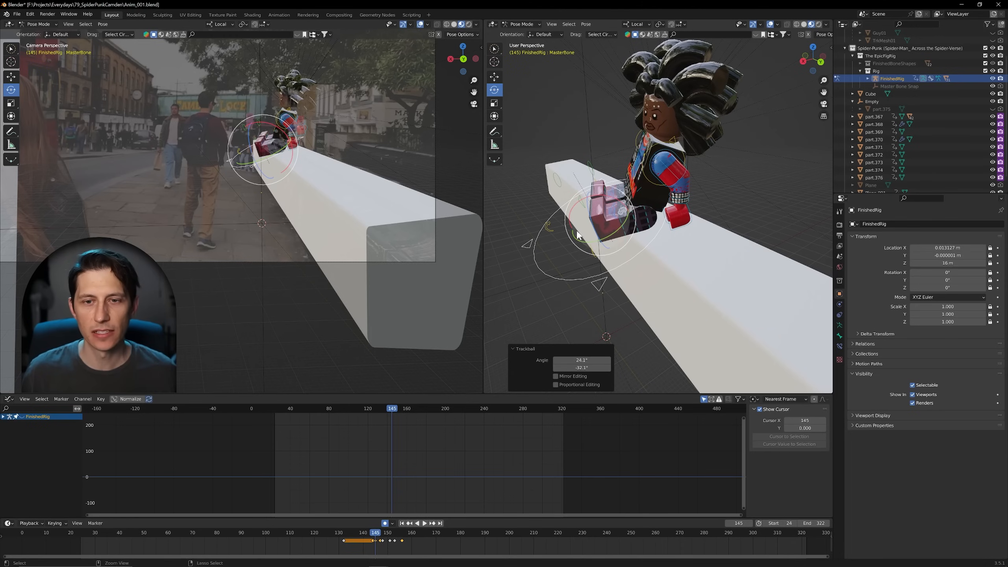
key("ctrl+z")
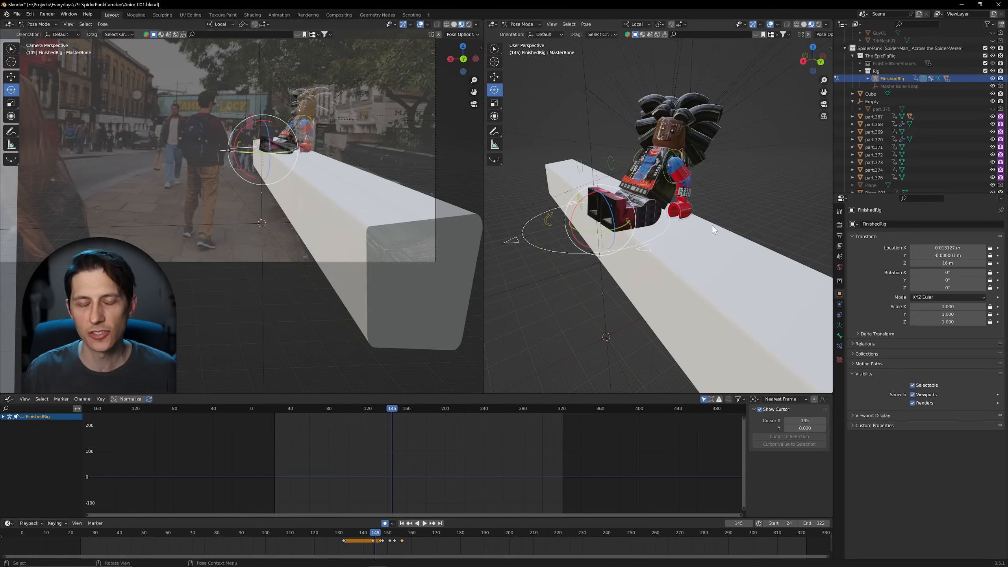
Step: Switch to the Move gizmo, try shifting the MasterBone upward with it, and undo the move
mouse_move(633, 277)
middle_mouse_down()
mouse_move(655, 300)
mouse_move(645, 304)
mouse_move(623, 254)
mouse_move(638, 288)
middle_mouse_up()
middle_click_drag(607, 247, 620, 238)
key("g")
left_click_drag(606, 224, 597, 199)
key("ctrl+z")
Step: Select the Torso control and show the FinishedRig's animation curves in the Graph Editor
middle_click_drag(650, 258, 692, 238)
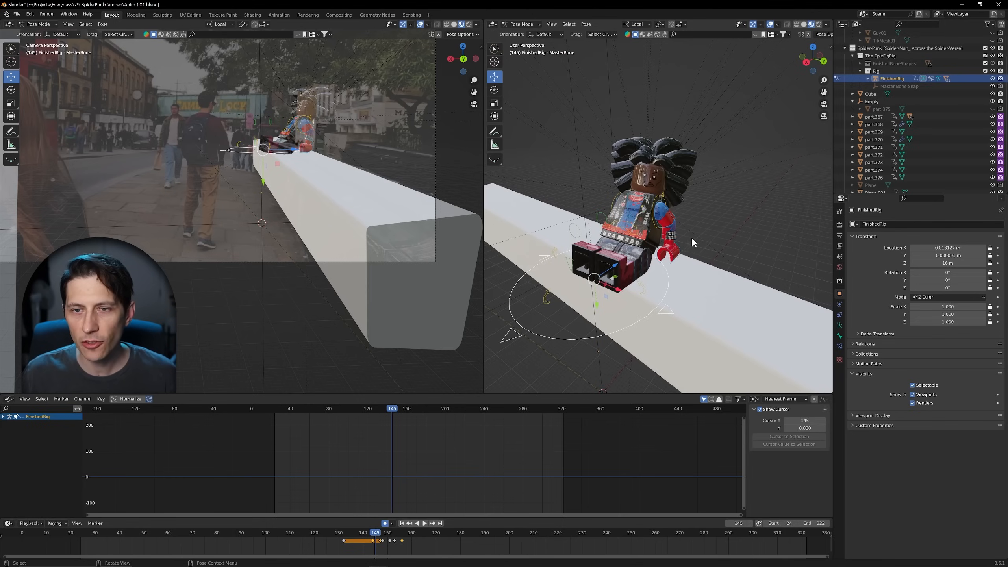
middle_click_drag(618, 312, 613, 278)
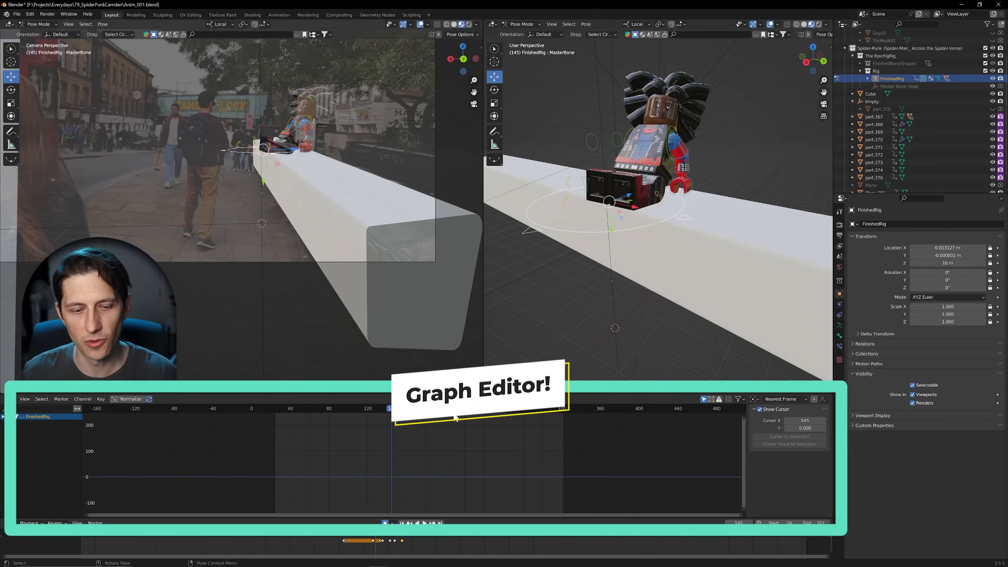
middle_click_drag(422, 427, 444, 448, "ctrl")
middle_click_drag(662, 148, 646, 144)
left_click(646, 145)
middle_click_drag(441, 446, 408, 454)
left_click(22, 417)
Step: Try to select the large background plane while the FinishedRig is still in Pose Mode
middle_click_drag(655, 239, 772, 304)
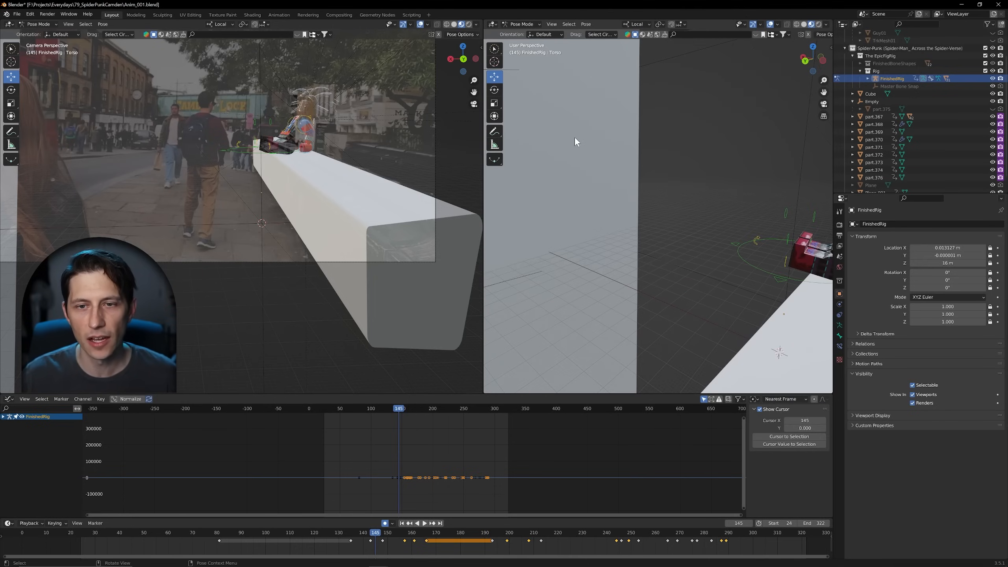
left_click(575, 139)
left_click(599, 193)
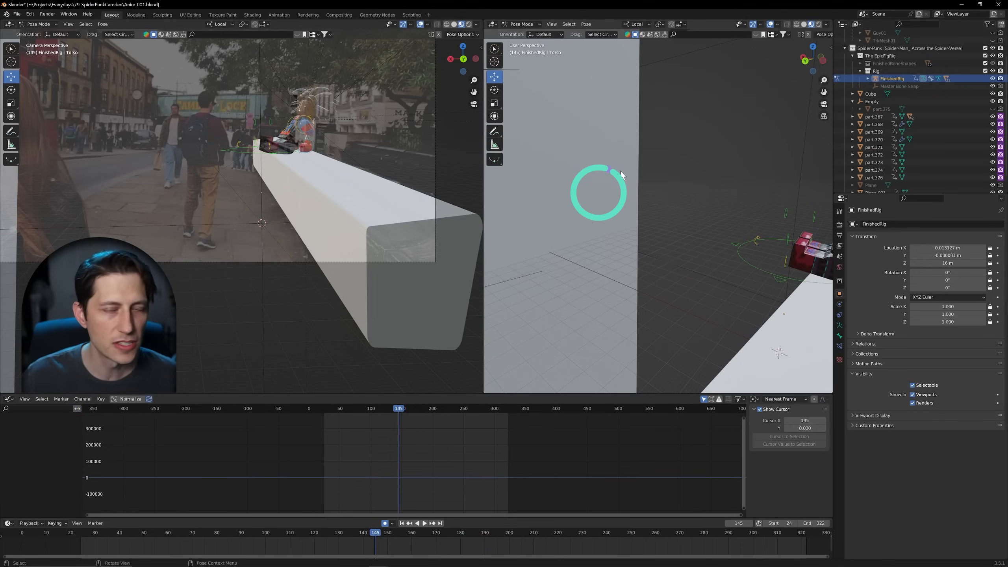
middle_click_drag(795, 259, 722, 236)
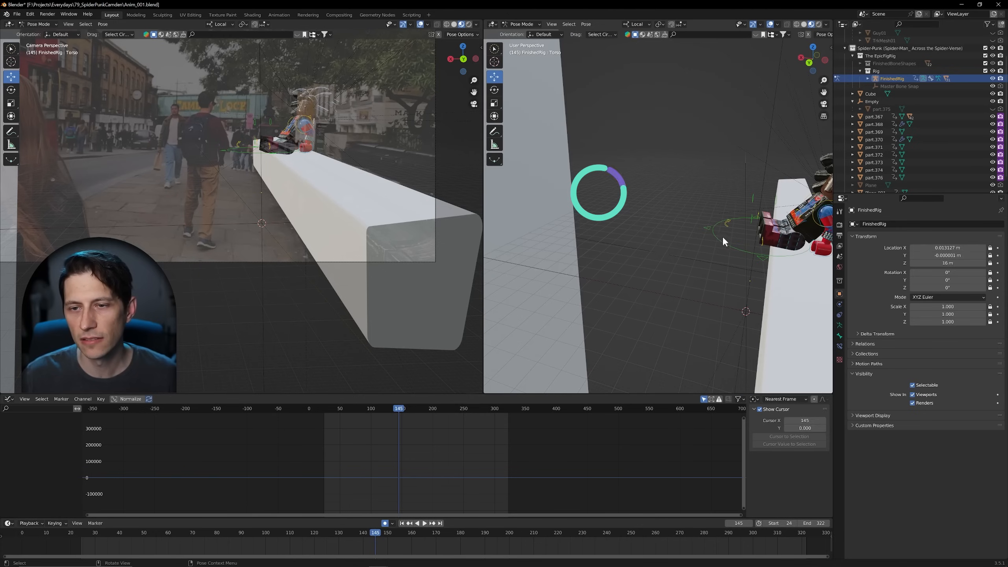
Step: Select the MasterBone and examine its keyframes around frame 145 in the Graph Editor
left_click(714, 233)
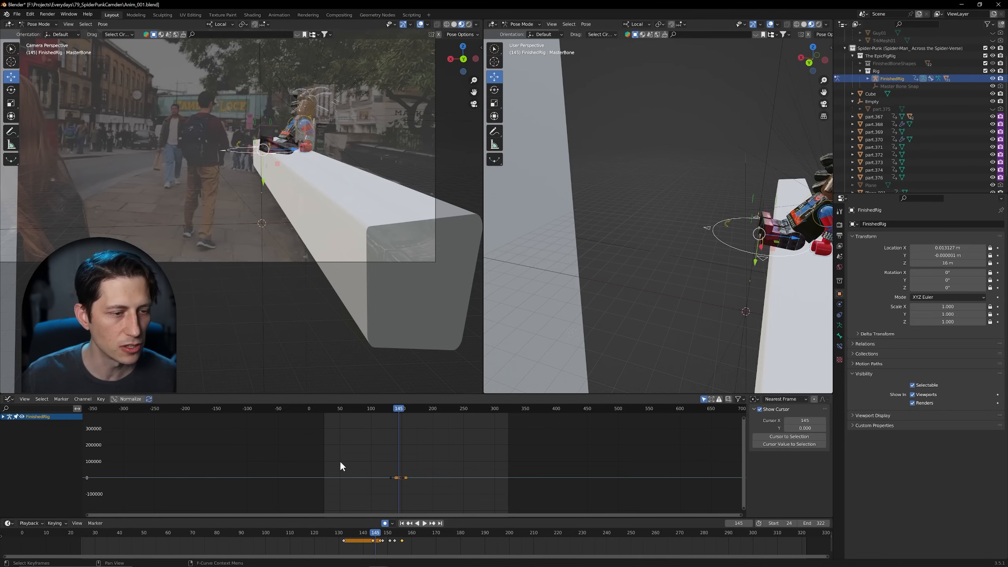
middle_click_drag(406, 487, 399, 512)
middle_click_drag(384, 447, 391, 387)
middle_click_drag(409, 463, 440, 454, "ctrl")
Step: Switch from Pose Mode to Object Mode and select the large background plane, Plane.001
left_click(528, 24)
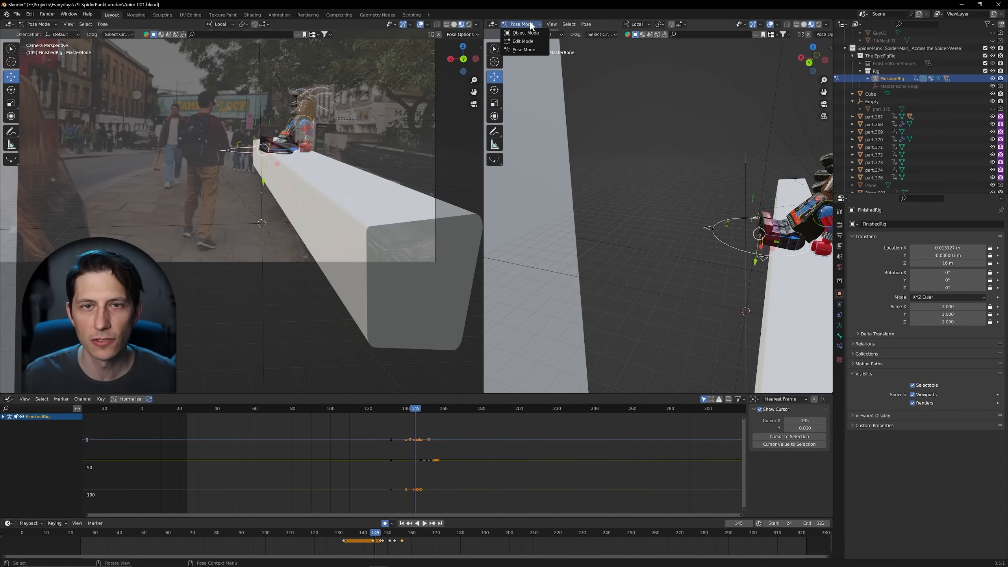
left_click(527, 34)
left_click(540, 96)
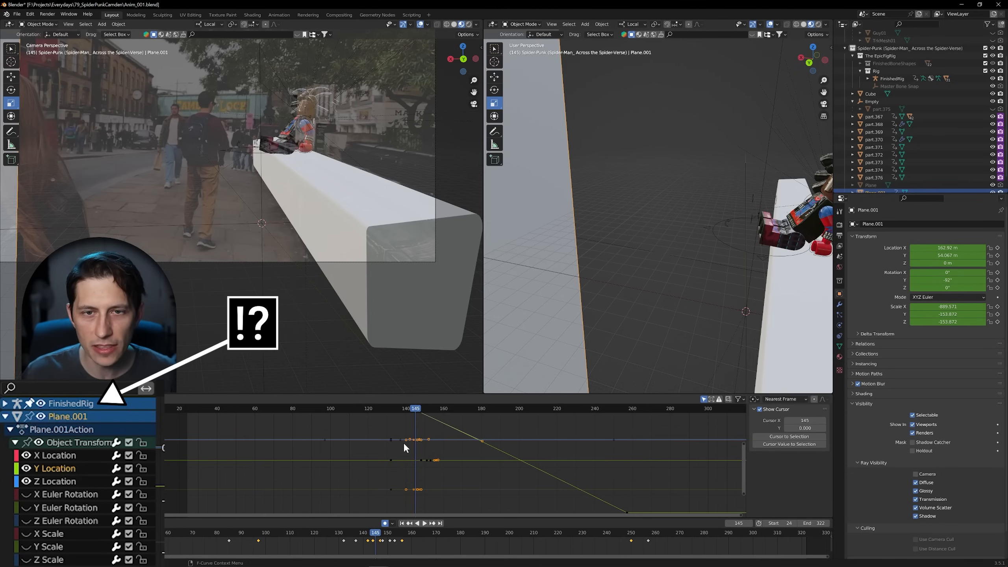
middle_click_drag(486, 419, 503, 420)
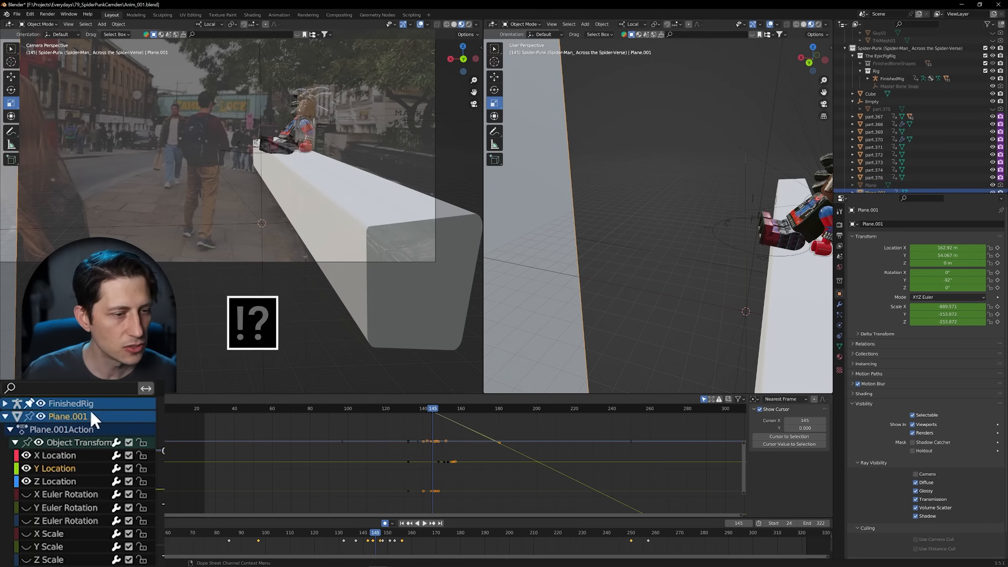
left_click(78, 405)
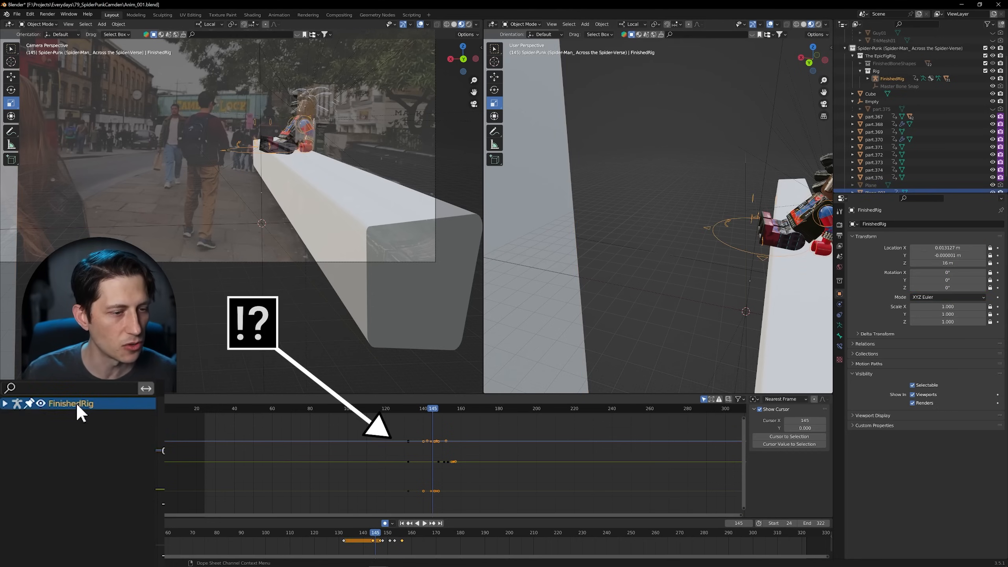
left_click(526, 226)
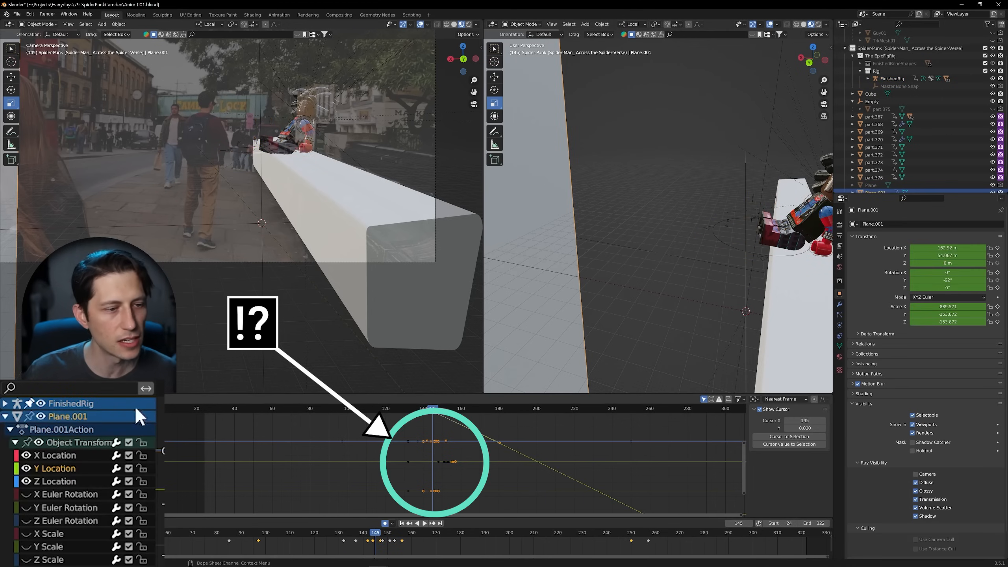
Step: Hide the FinishedRig's curves in the Graph Editor and review the plane's animation by scrubbing to about frame 102 and playing to frame 128
left_click(41, 404)
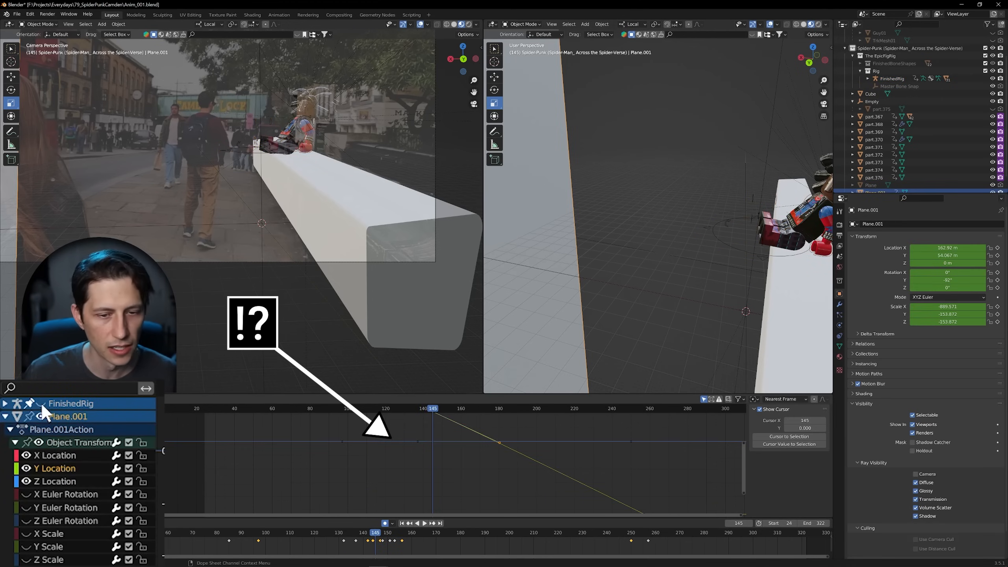
middle_click_drag(405, 478, 412, 525)
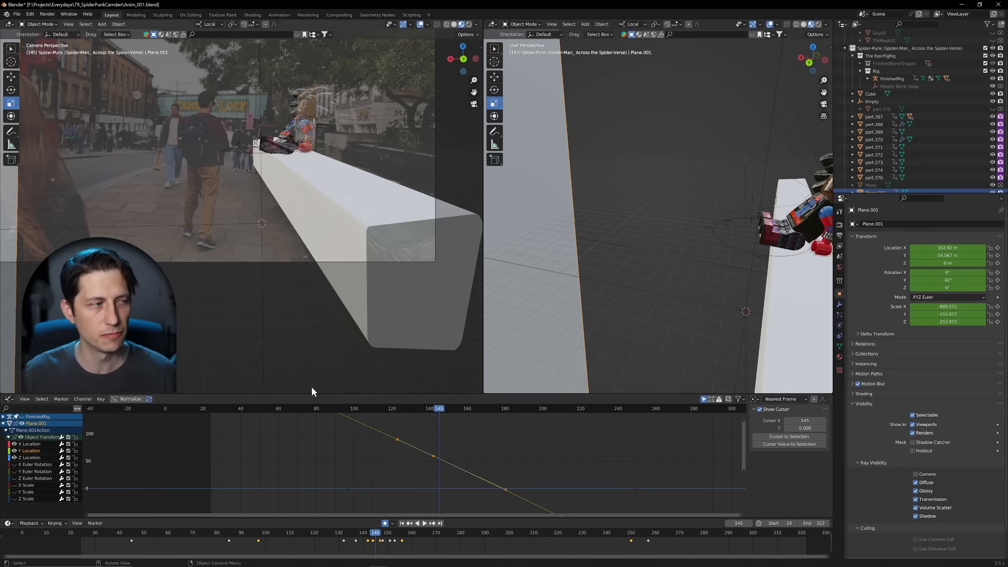
left_click_drag(395, 534, 262, 530)
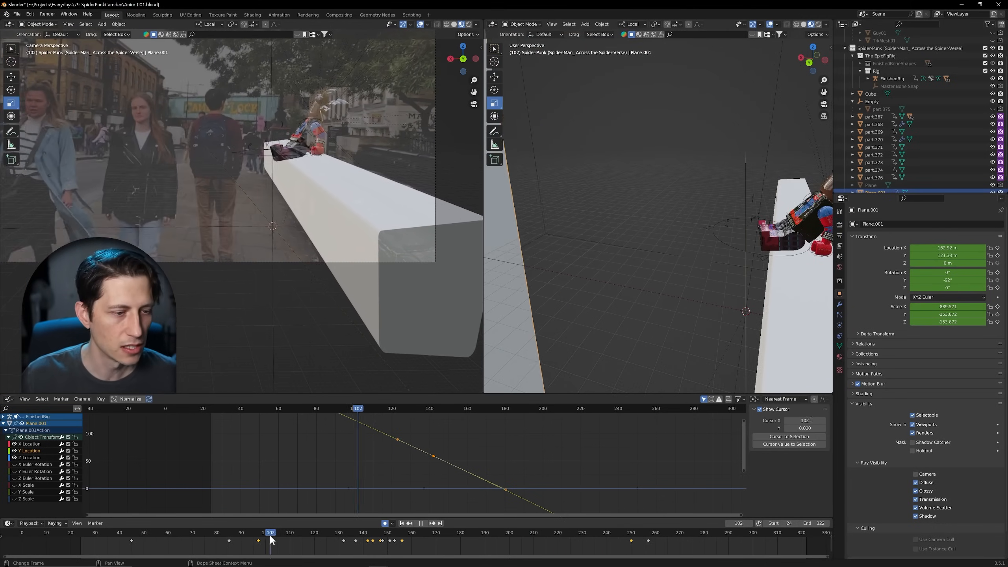
key("space")
Step: Show the FinishedRig's curves again, select the rig and switch it from Object Mode to Pose Mode
left_click(21, 416)
left_click(522, 25)
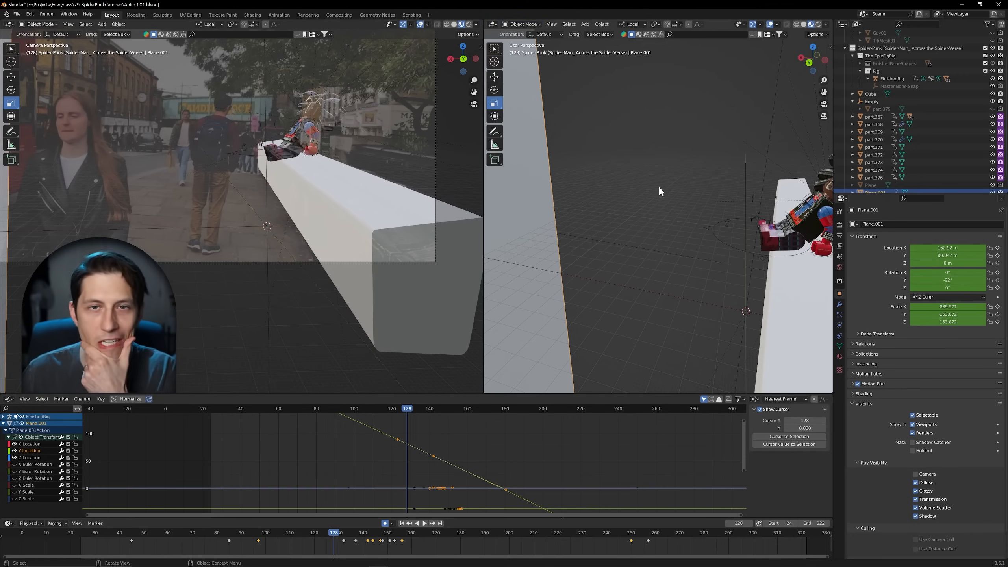
left_click(713, 227)
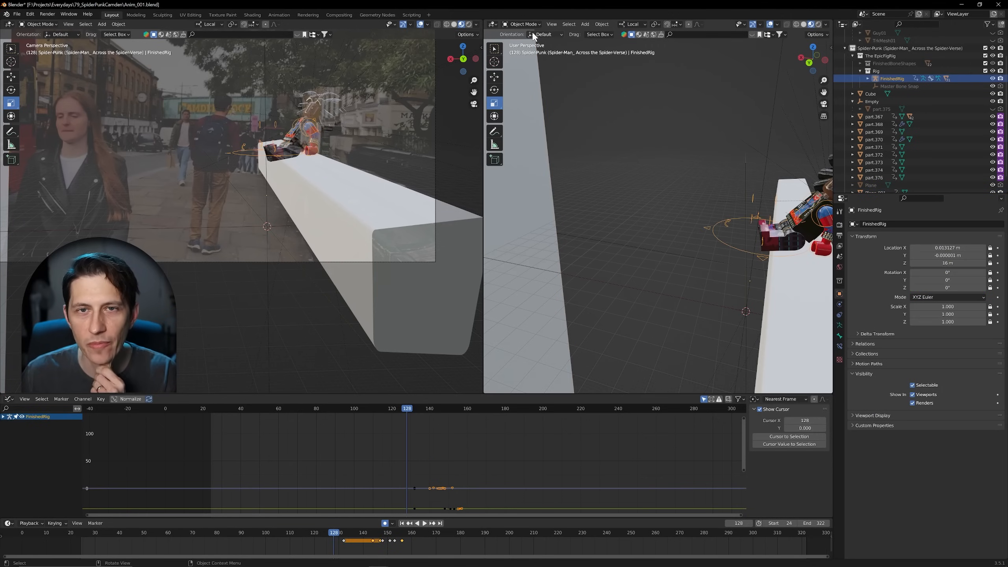
left_click(535, 52)
middle_click_drag(692, 262, 730, 265)
middle_click_drag(645, 272, 693, 283)
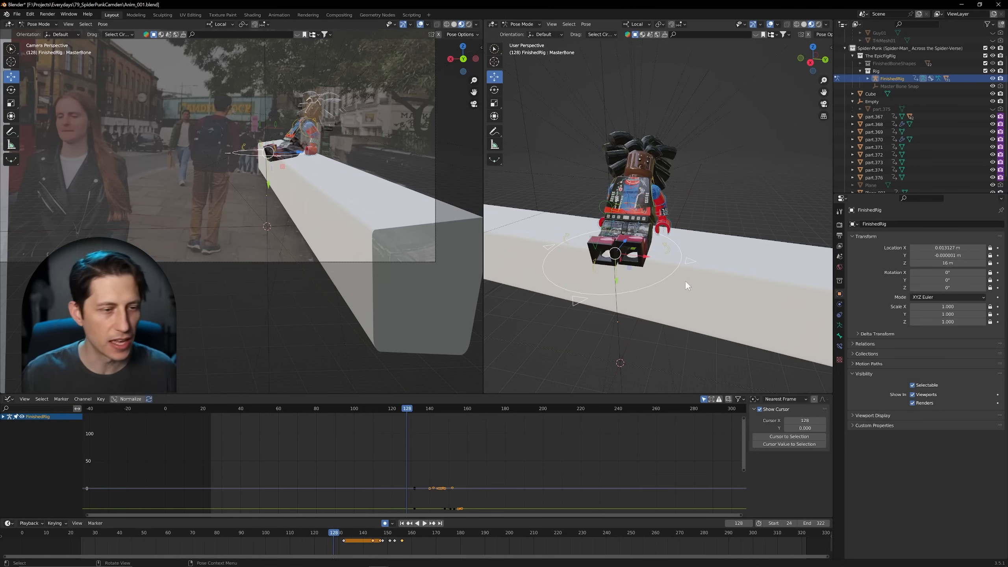
middle_click_drag(651, 301, 605, 175)
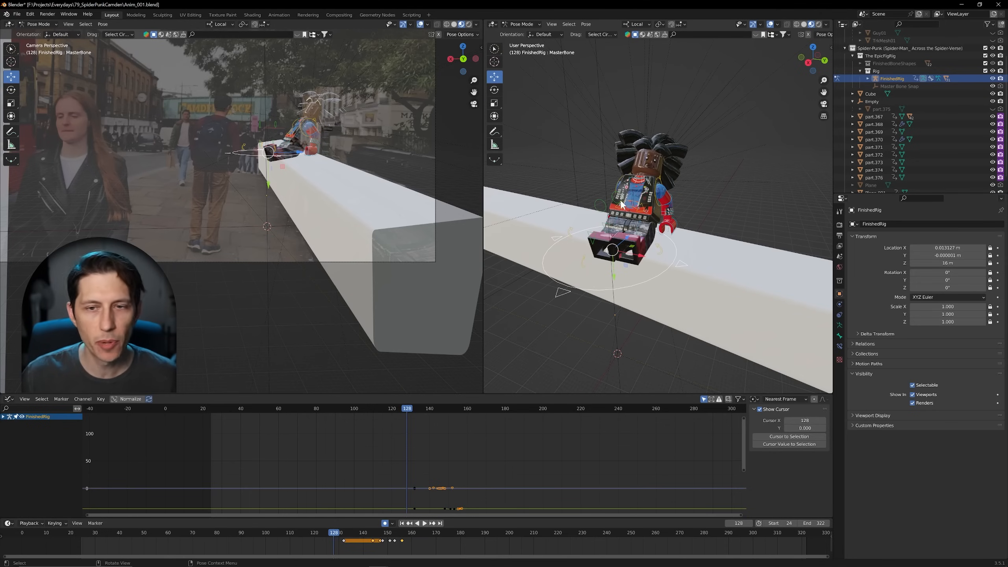
Step: Select the Torso control, frame its curves in the Graph Editor and expand the FinishedRig's channels down to the individual Torso channels
left_click(635, 196)
key("Home")
scroll(472, 452, "up", 5)
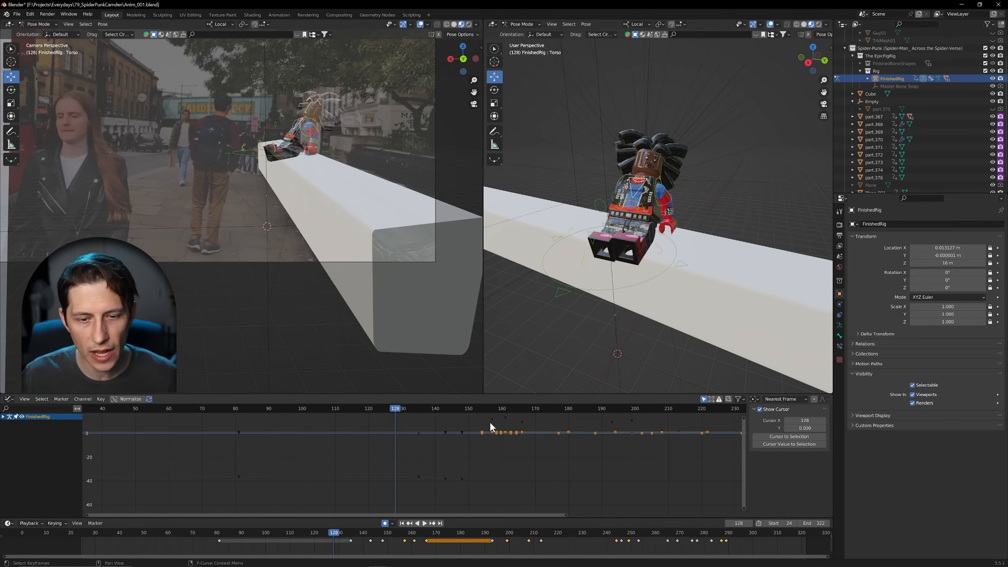
left_click(3, 416)
left_click(5, 423)
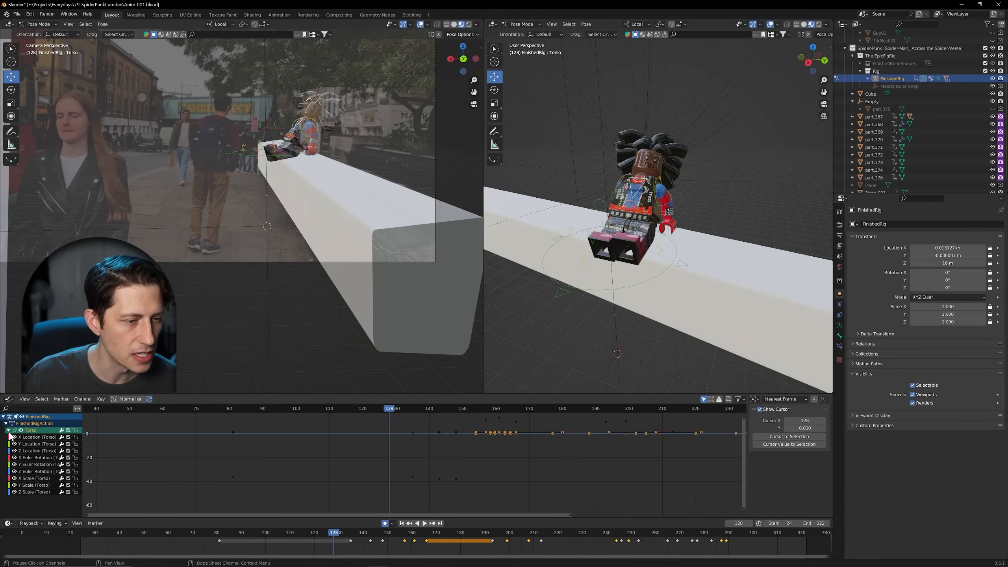
Step: Select the Torso's X Location, X Euler Rotation and Z Euler Rotation channels in turn, ending on Y Euler Rotation
left_click(33, 437)
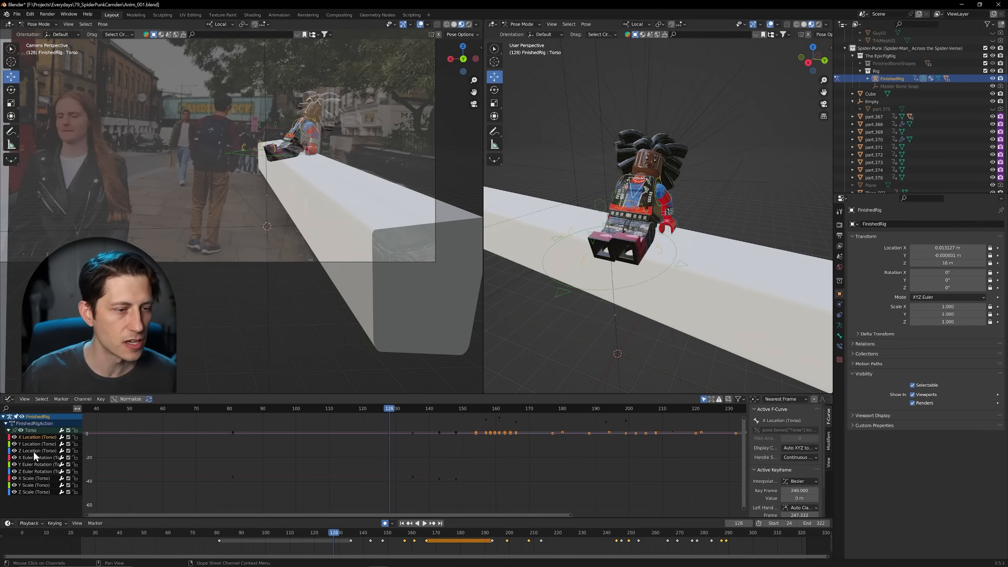
left_click(33, 457)
left_click(35, 472)
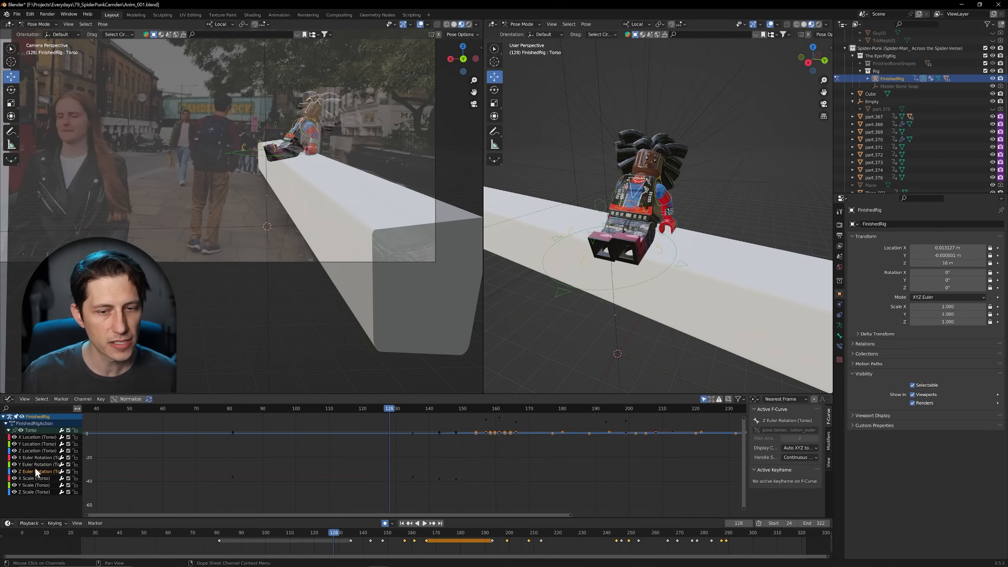
left_click(34, 463)
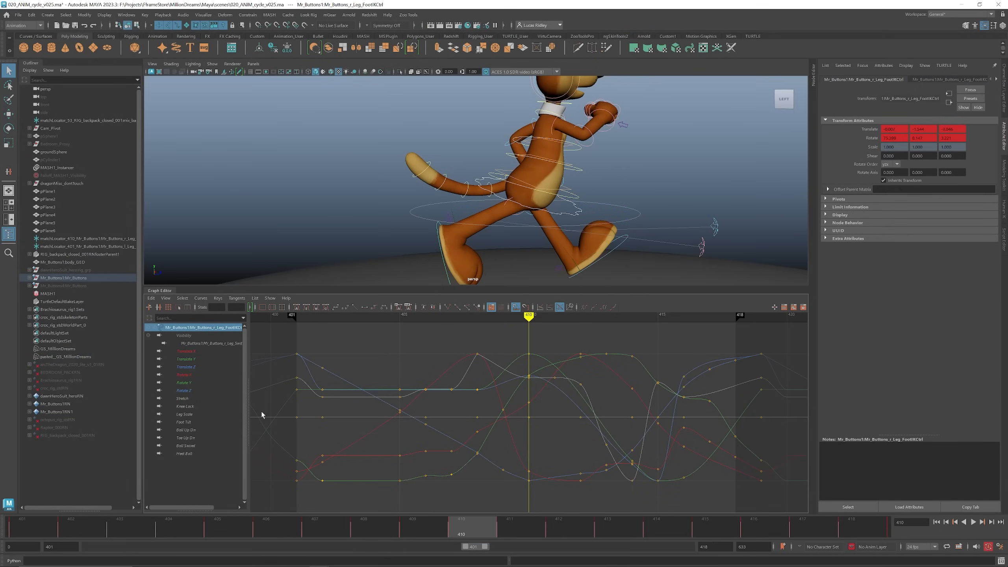
Step: Switch to Maya and isolate the foot control's Translate X, Translate Z and Rotate X curves one after another
left_click(190, 352)
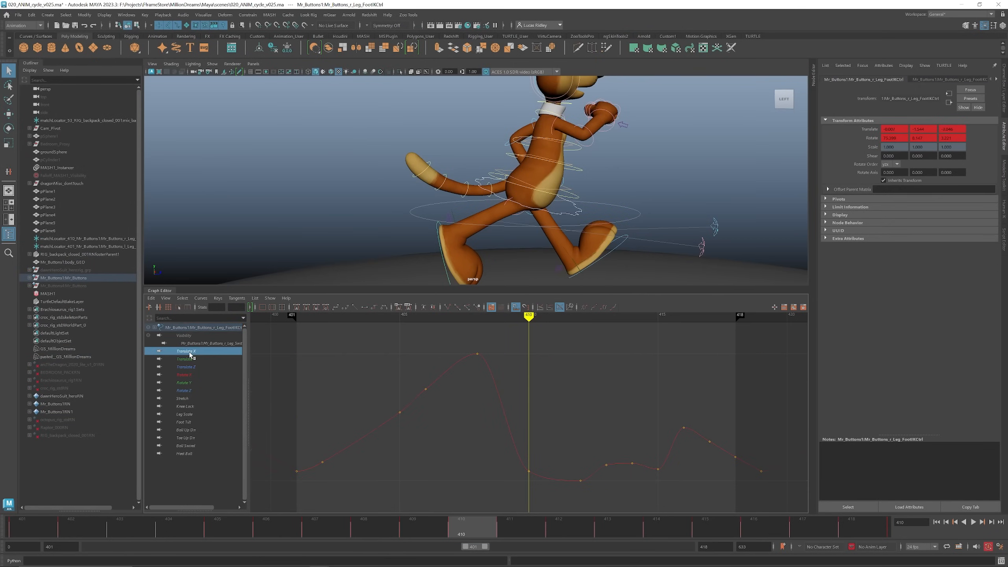
left_click(194, 367)
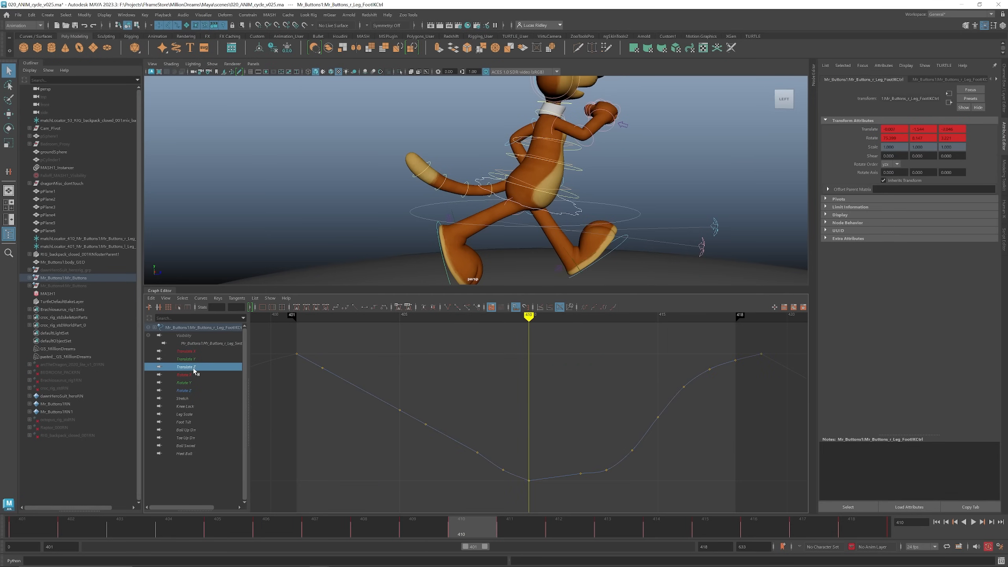
left_click(194, 375)
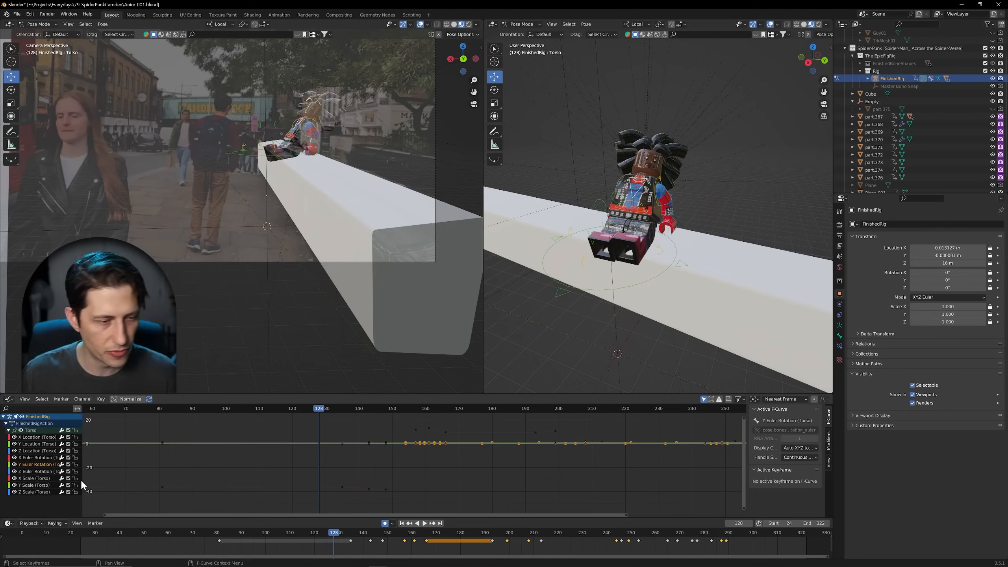
Step: Back in Blender, hide every Torso location, rotation and scale curve except Y Euler Rotation
left_click(15, 458)
left_click(14, 451)
left_click(14, 444)
left_click(15, 437)
left_click(14, 472)
left_click(14, 478)
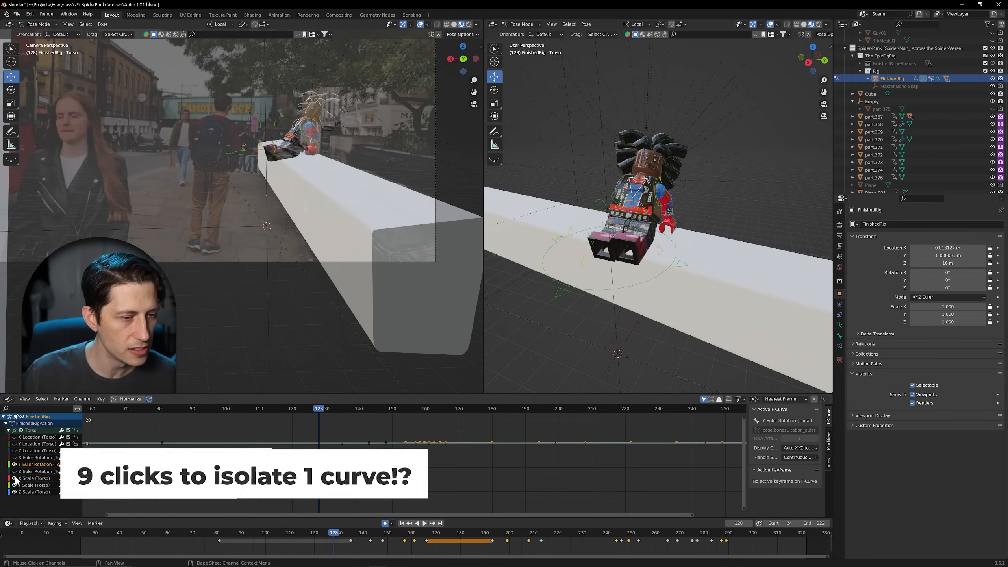
left_click(14, 485)
left_click(14, 491)
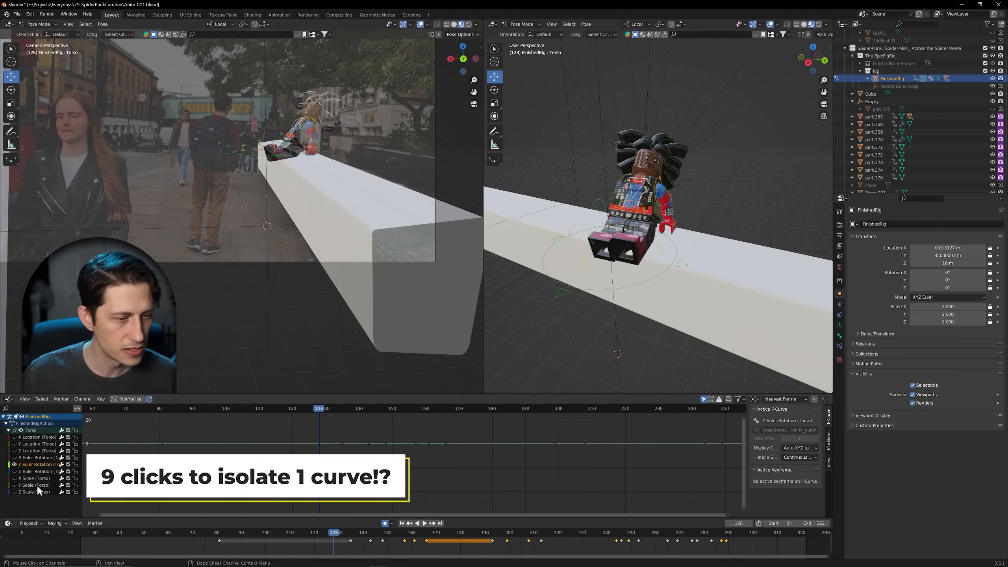
Step: Examine the Torso's Y Euler Rotation curve up close and compare the curve view with Maya's Translate X curve
mouse_move(406, 444)
middle_mouse_down("ctrl")
mouse_move(408, 425)
mouse_move(412, 464)
mouse_move(414, 446)
mouse_move(403, 436)
mouse_move(407, 448)
middle_mouse_up("ctrl")
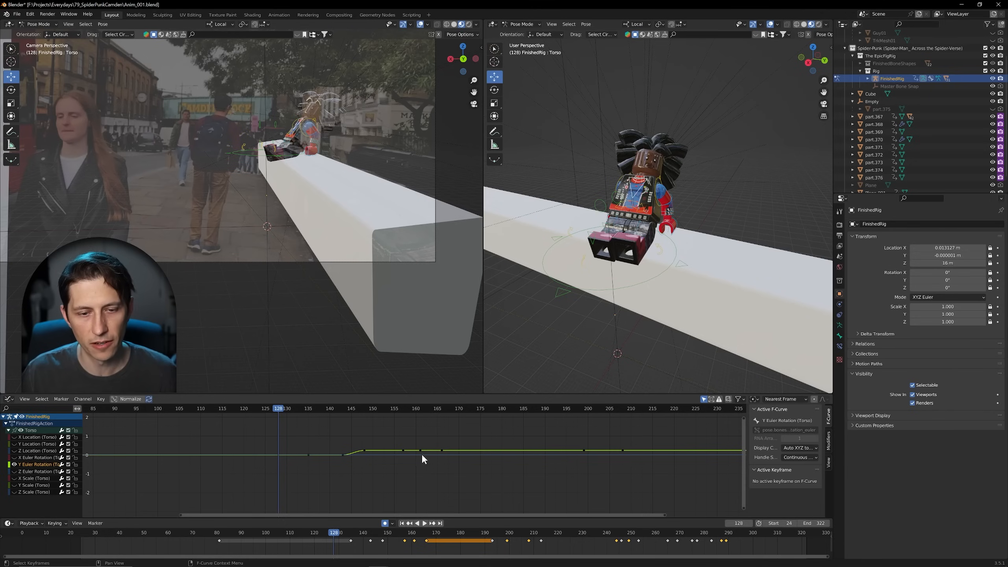
middle_click_drag(448, 450, 452, 496, "ctrl")
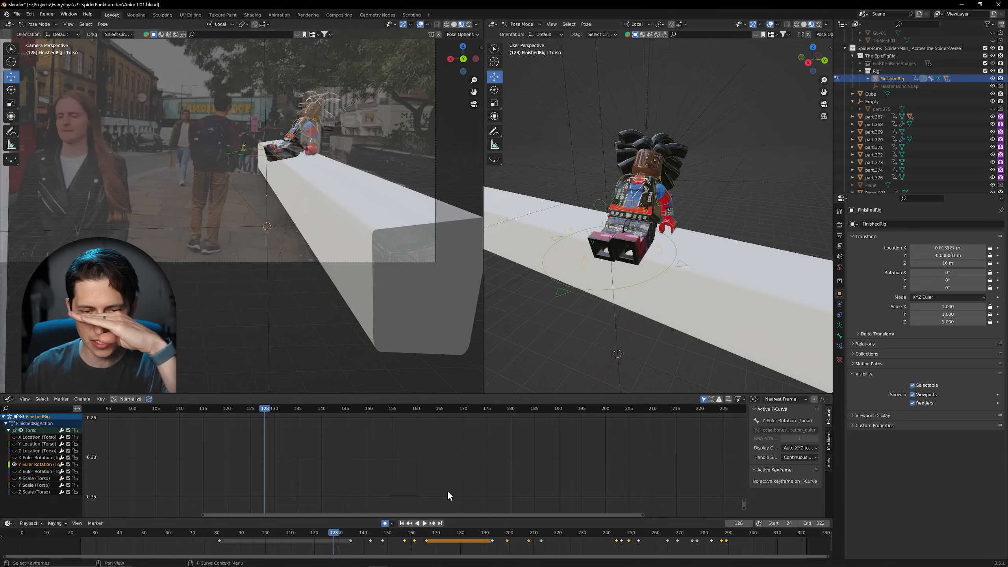
scroll(449, 492, "up", 3, "shift")
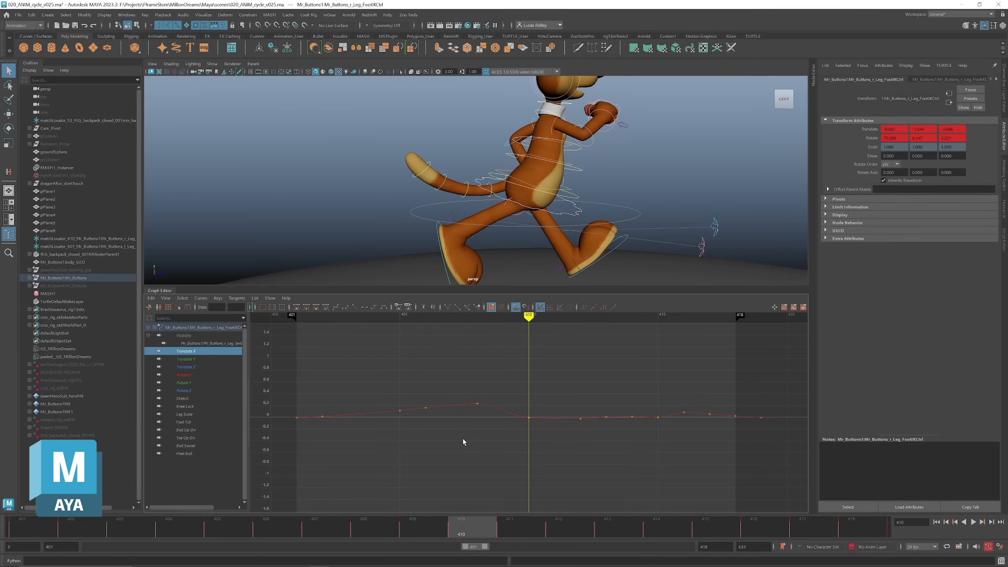
mouse_move(532, 415)
right_mouse_down("alt+shift")
mouse_move(539, 327)
mouse_move(544, 415)
right_mouse_up("alt+shift")
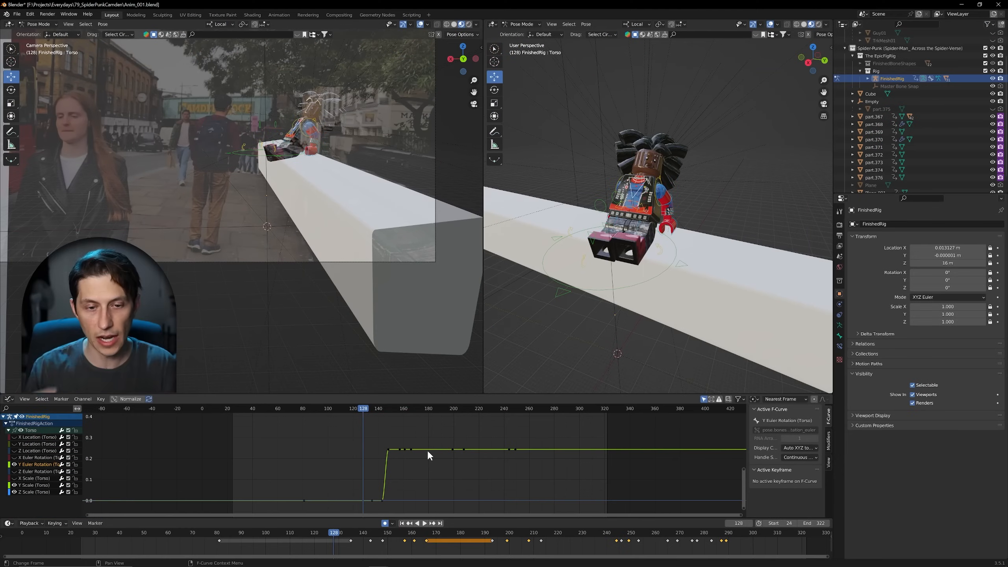
Step: Back in Blender, hide the Torso's Y Scale and Z Scale curves so that only Y Euler Rotation is shown
middle_click_drag(417, 476, 440, 472)
middle_click_drag(440, 472, 477, 471, "ctrl")
middle_click_drag(539, 461, 526, 460)
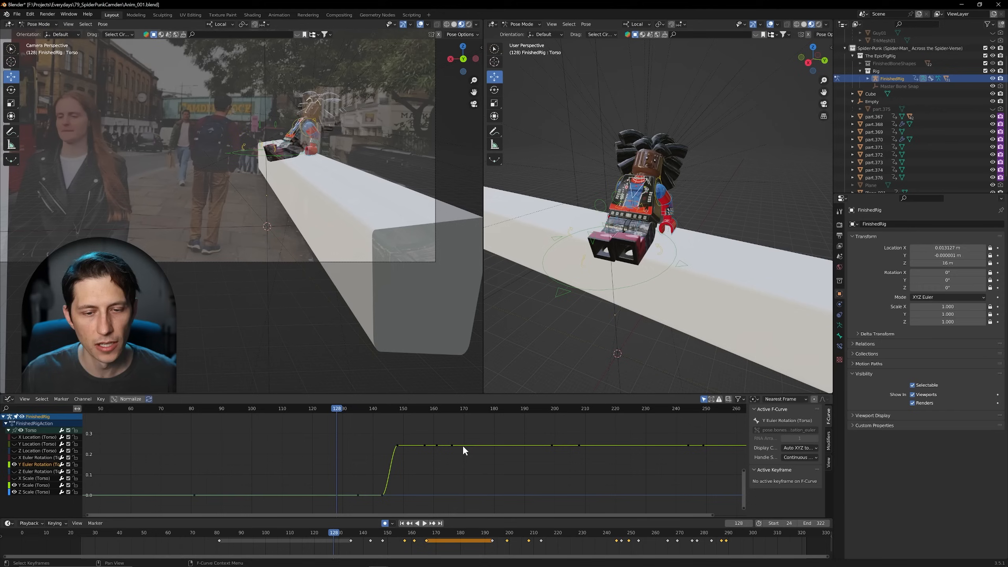
middle_click_drag(463, 445, 464, 438, "ctrl")
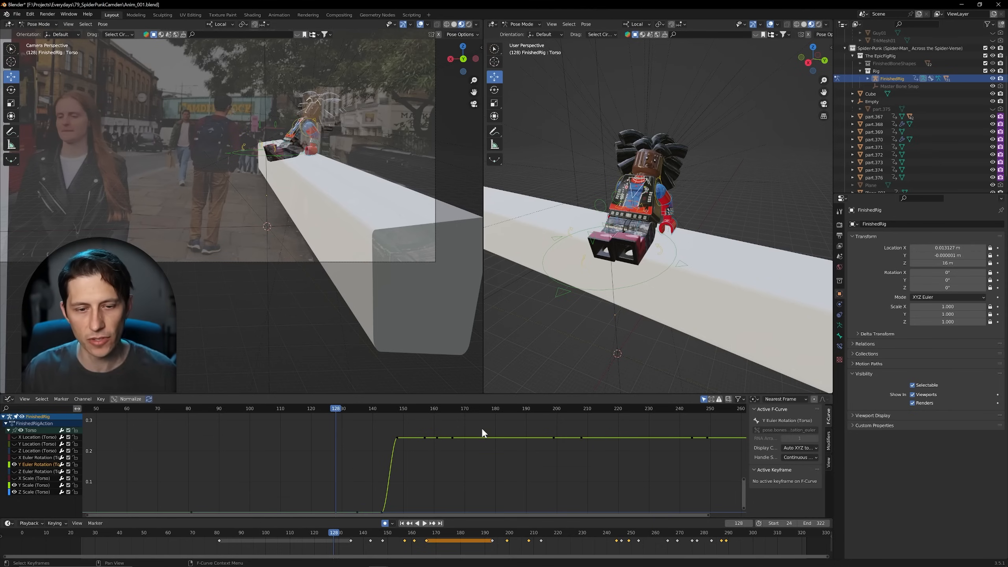
middle_click_drag(588, 450, 565, 441)
middle_click_drag(501, 443, 466, 456)
middle_click_drag(405, 452, 442, 457)
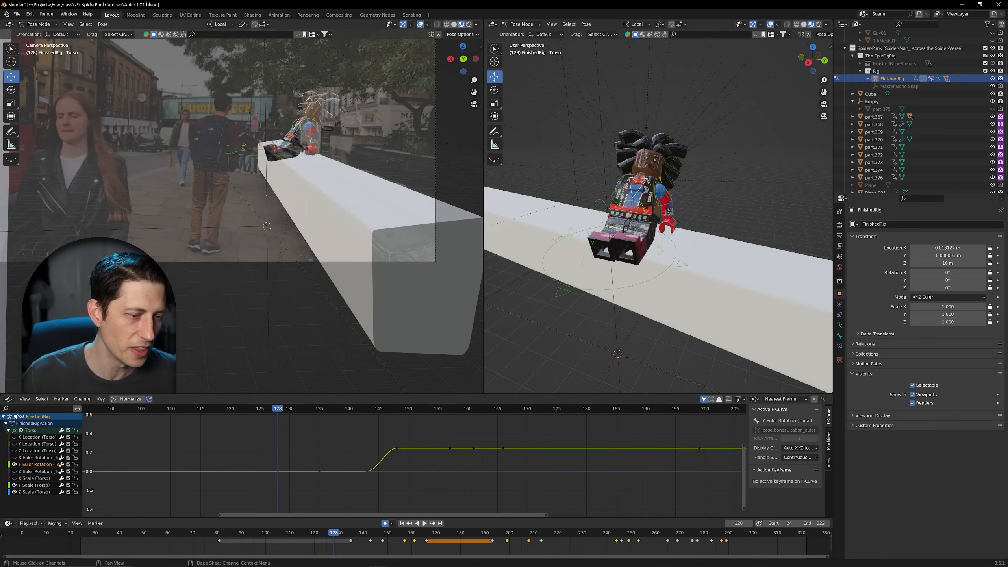
left_click(14, 492)
left_click(14, 484)
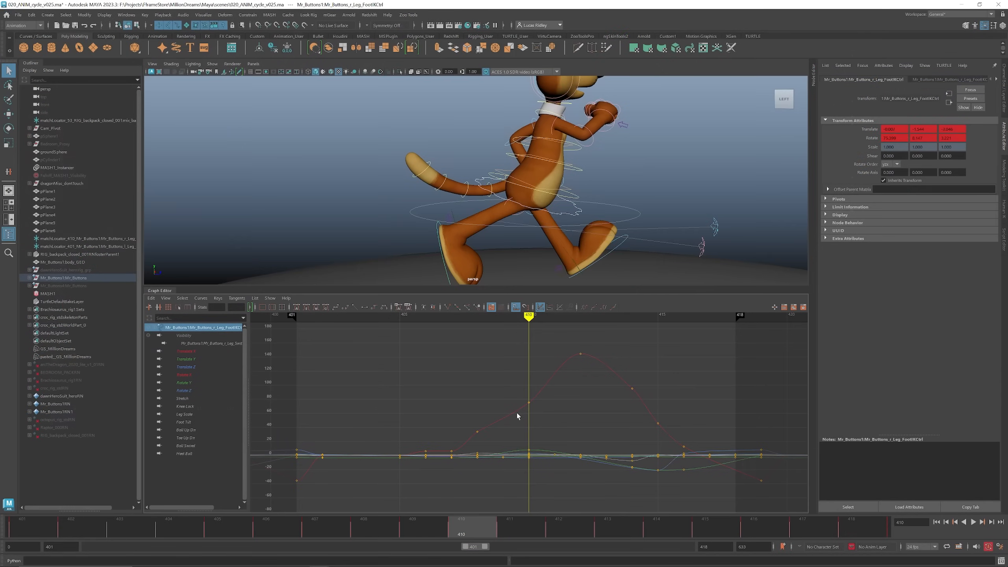
Step: Switch to Maya and toggle the foot control's curves to normalized display and back to their absolute values
key("3")
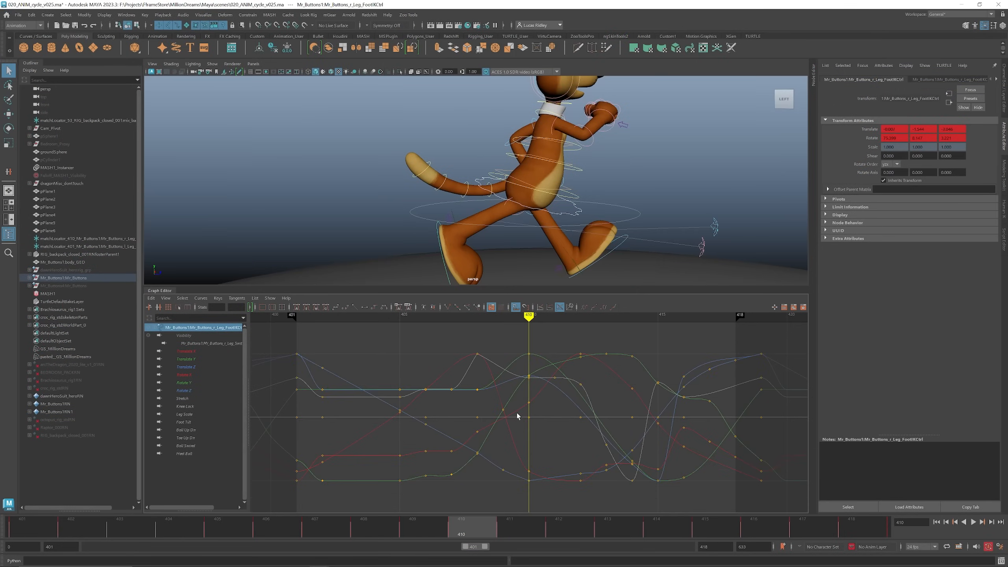
key("2")
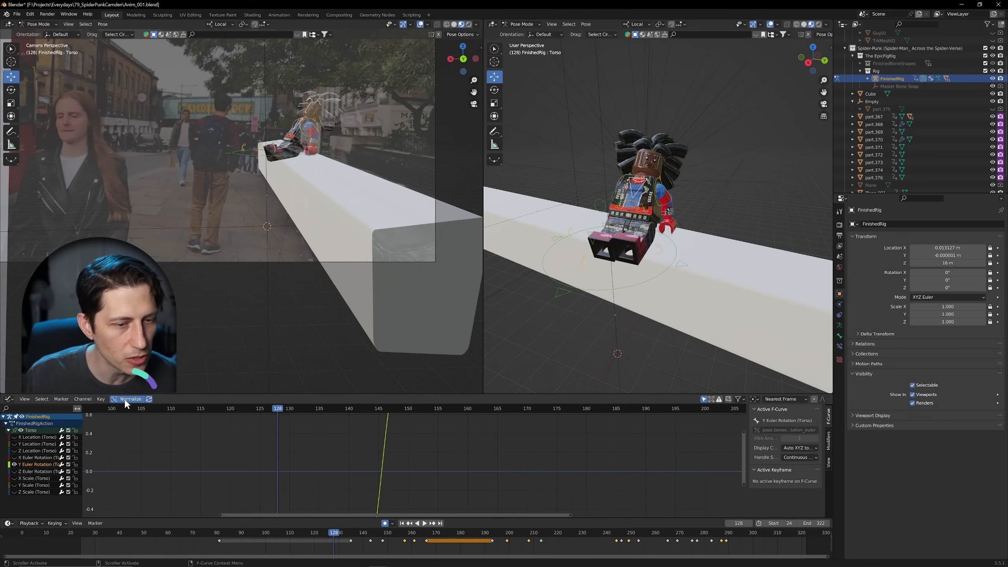
Step: Back in Blender, turn off Normalize in the Graph Editor for the Torso's Y Euler Rotation curve
left_click(125, 400)
scroll(366, 455, "down", 1)
scroll(366, 455, "down", 2)
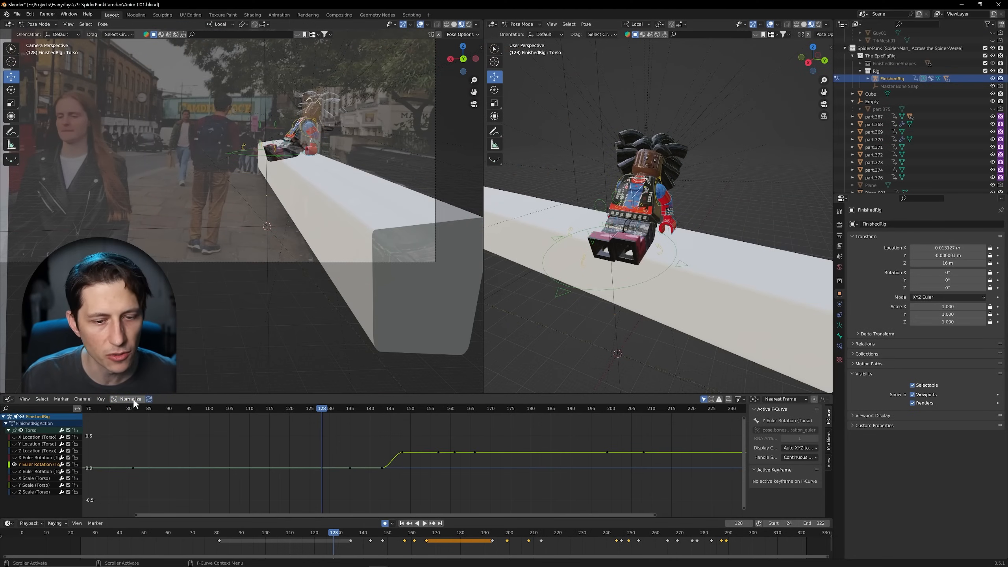
Step: Play the animation briefly, move the playhead to frame 146 and try to insert a keyframe on the Torso control
key("space")
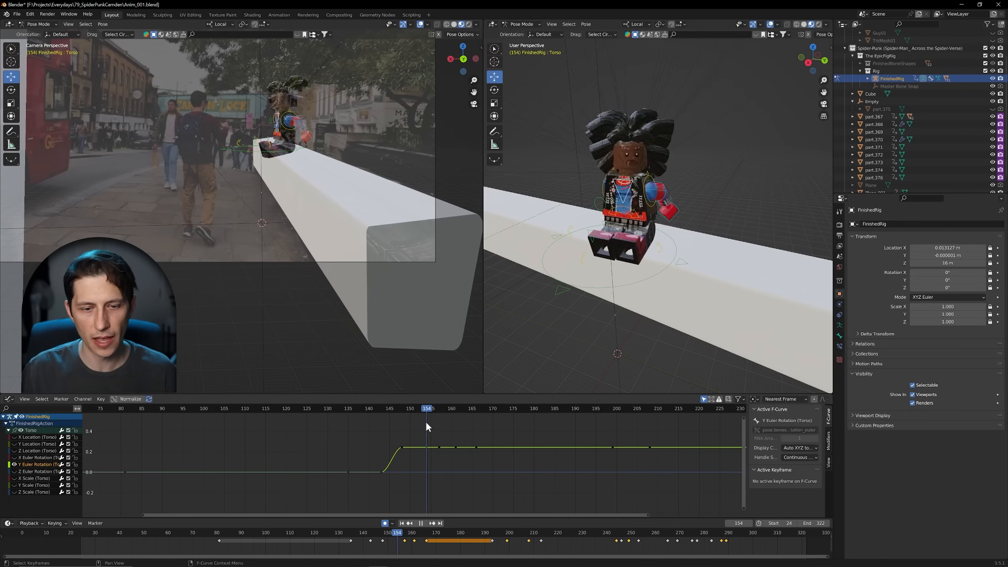
key("space")
middle_click_drag(471, 466, 493, 442, "ctrl")
left_click_drag(450, 411, 352, 424)
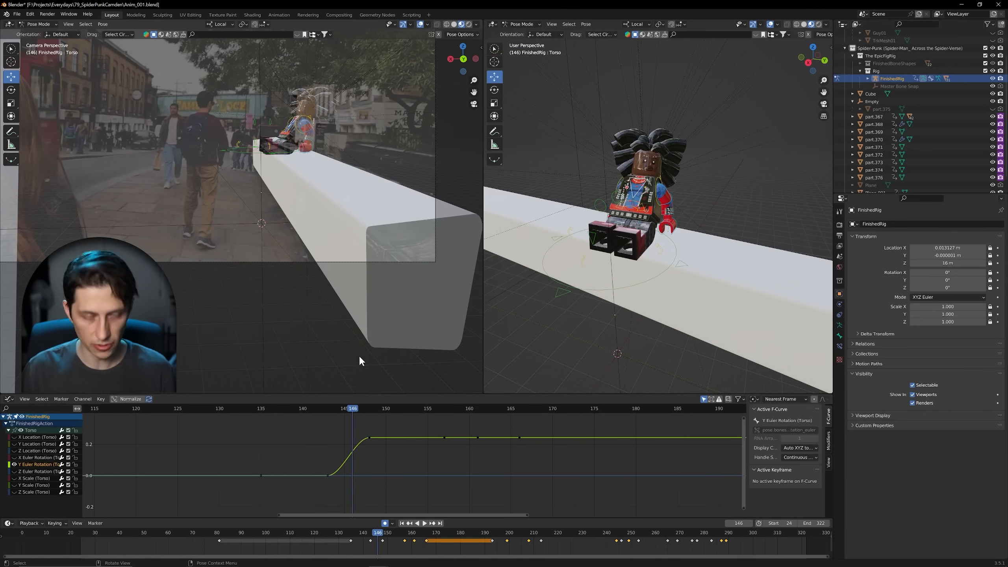
key("i")
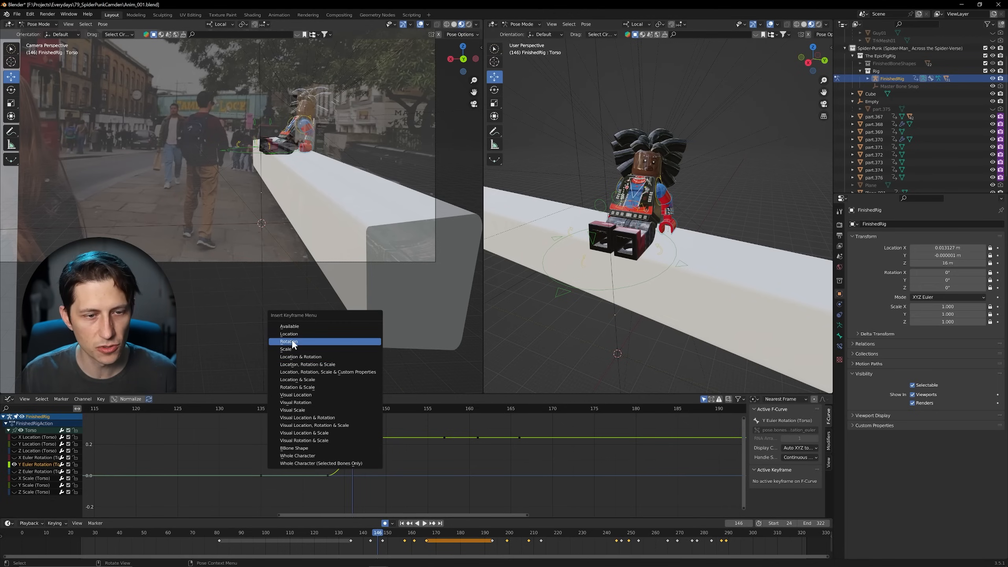
left_click(342, 356)
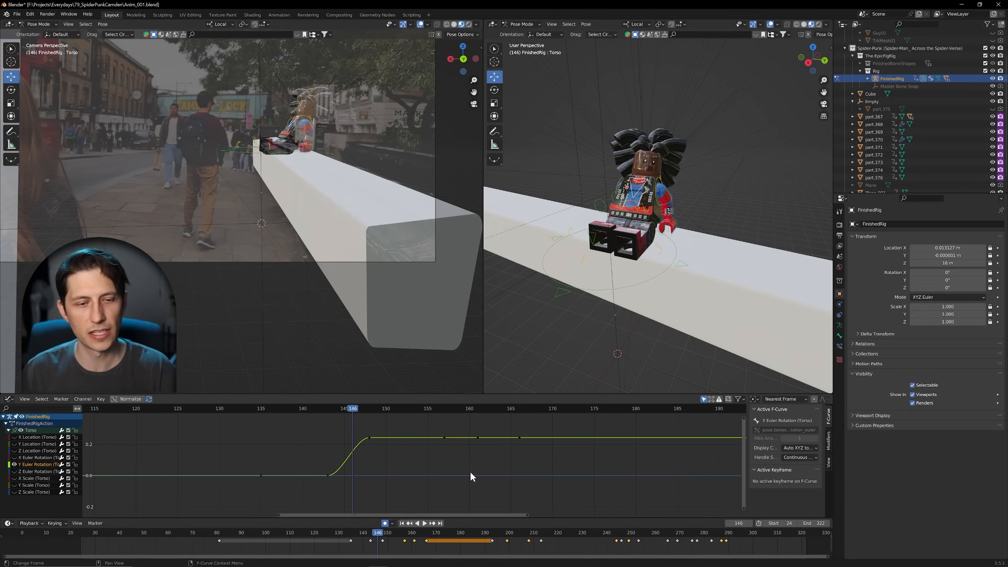
Step: Clear the Torso curve selection, try moving the MasterBone control at frame 146, and undo the move
left_click(425, 465)
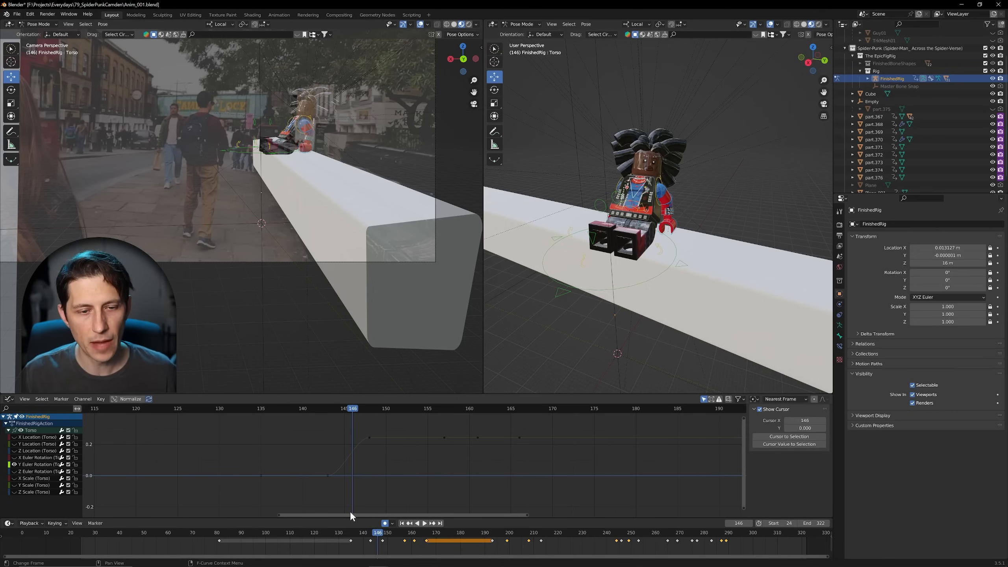
mouse_move(352, 409)
left_mouse_down()
mouse_move(369, 409)
mouse_move(344, 409)
mouse_move(352, 409)
left_mouse_up()
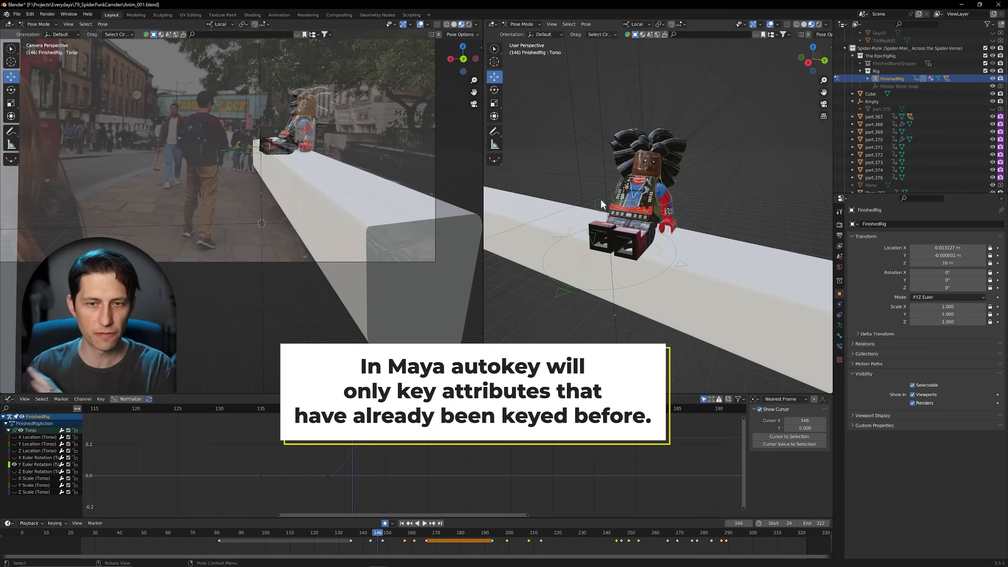
left_click(550, 245)
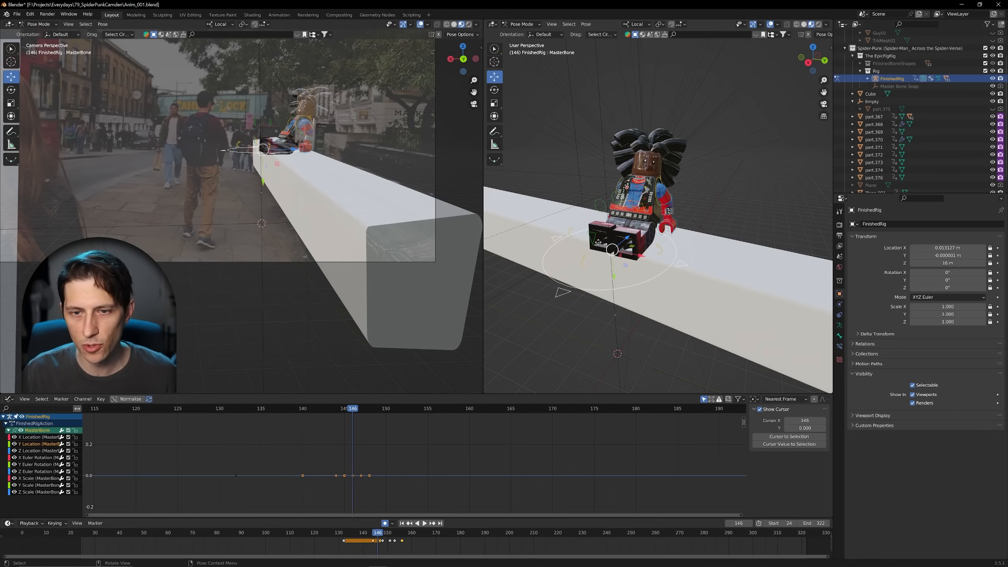
left_click_drag(598, 242, 568, 224)
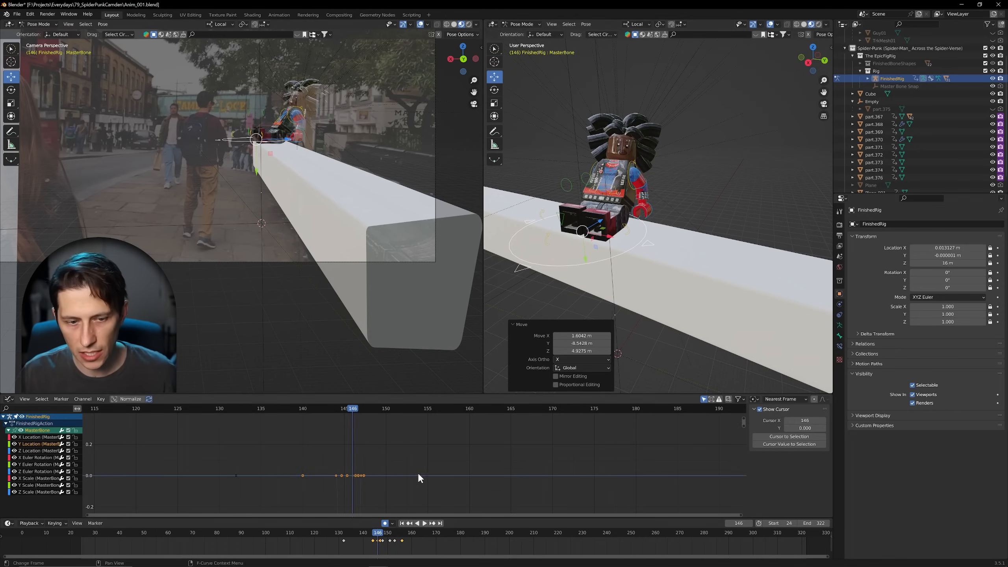
key("ctrl+z")
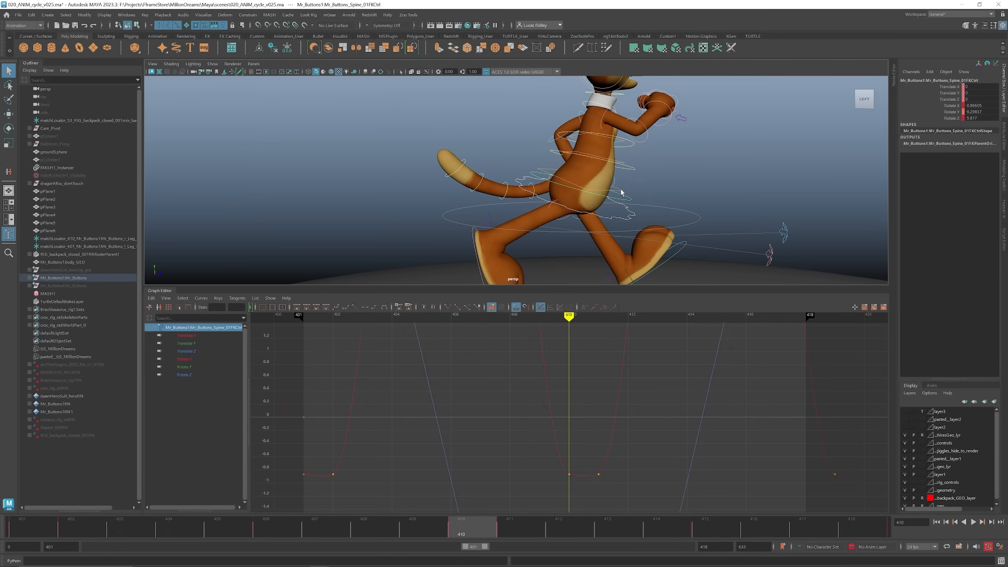
Step: Switch to Maya and select the character's spine controls in turn to compare the attributes shown for each
left_click(622, 164)
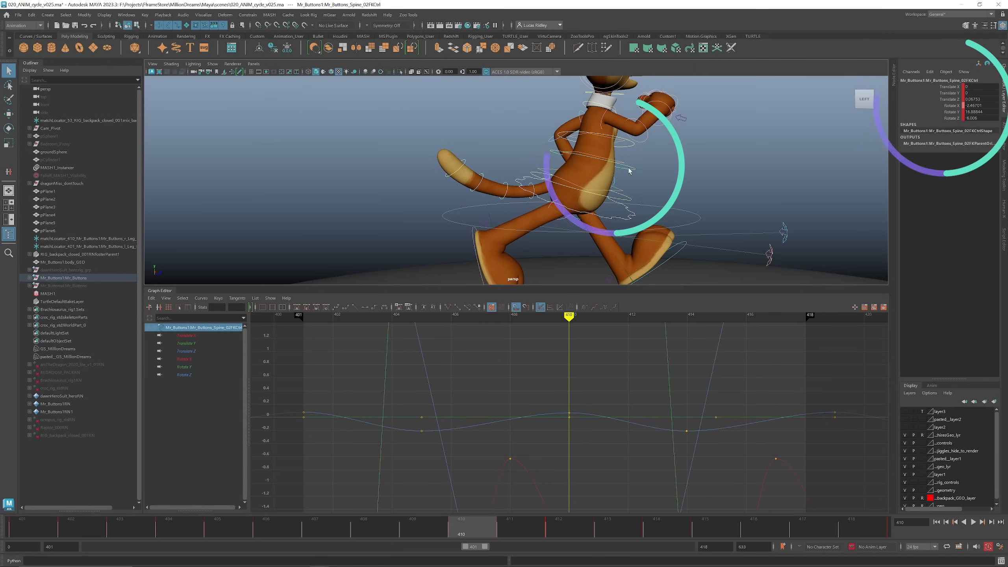
left_click(627, 152)
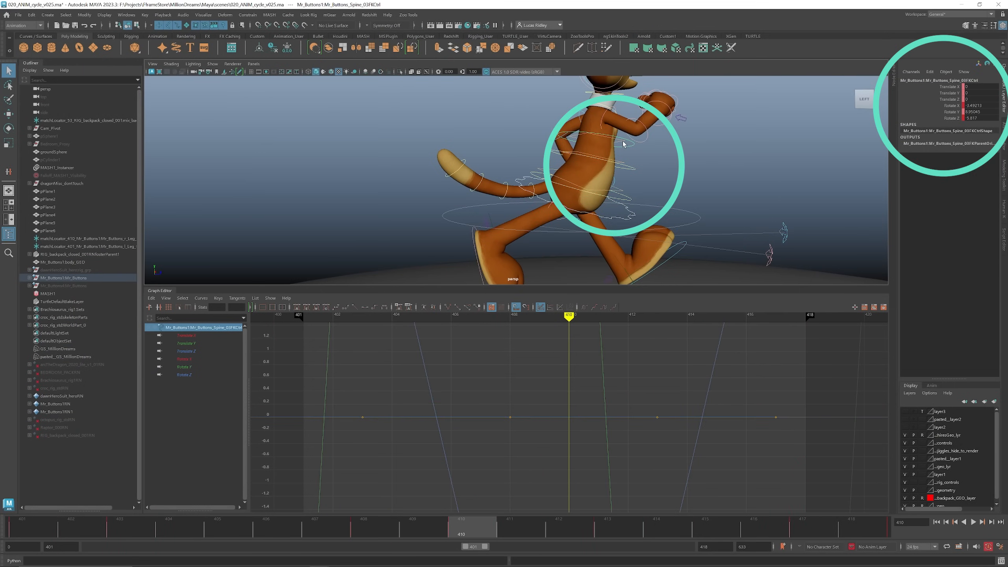
left_click(629, 141)
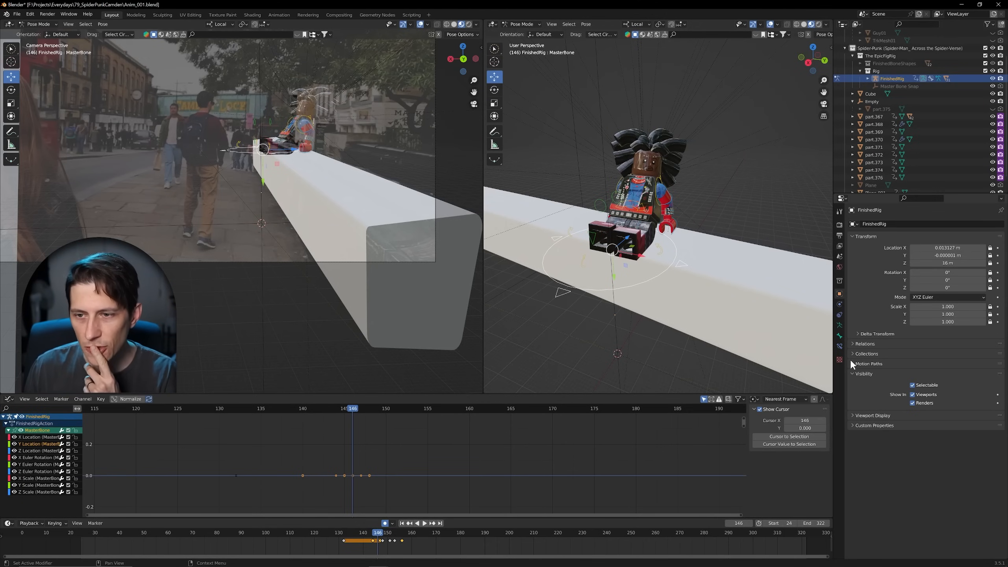
Step: Back in Blender, compare the rig's object properties with the bone properties while selecting the MasterBone and Left Arm controls
left_click(840, 336)
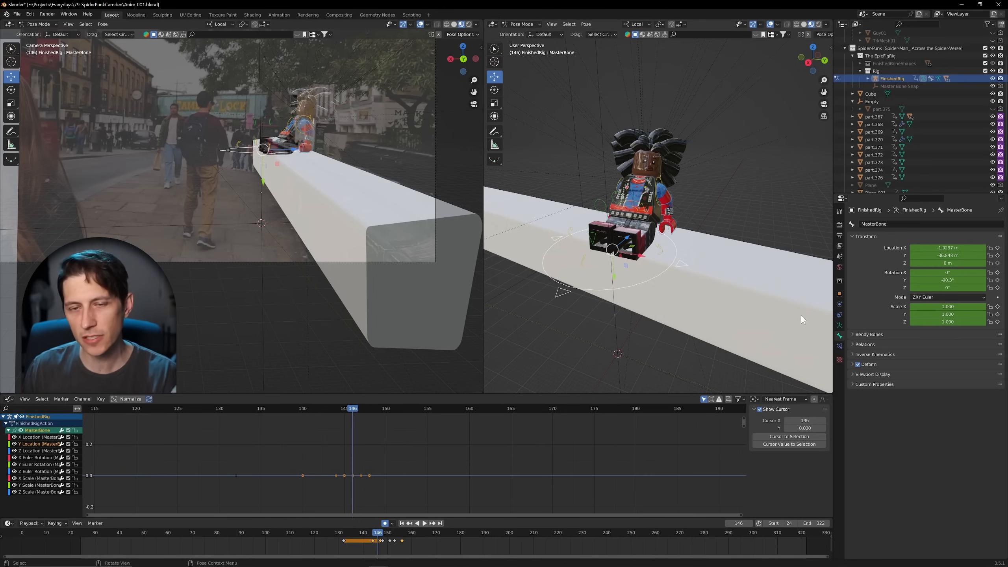
left_click(668, 204)
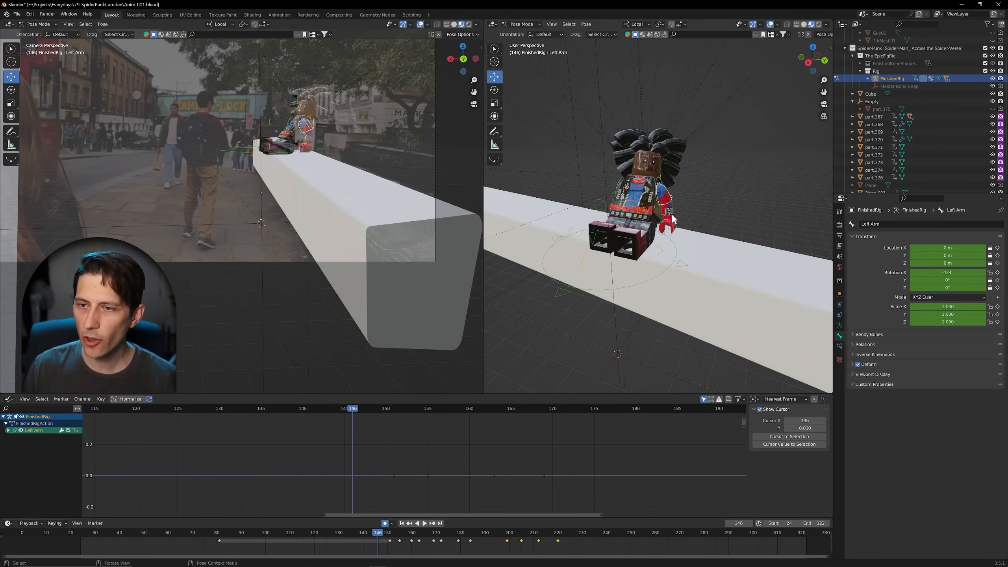
left_click(840, 294)
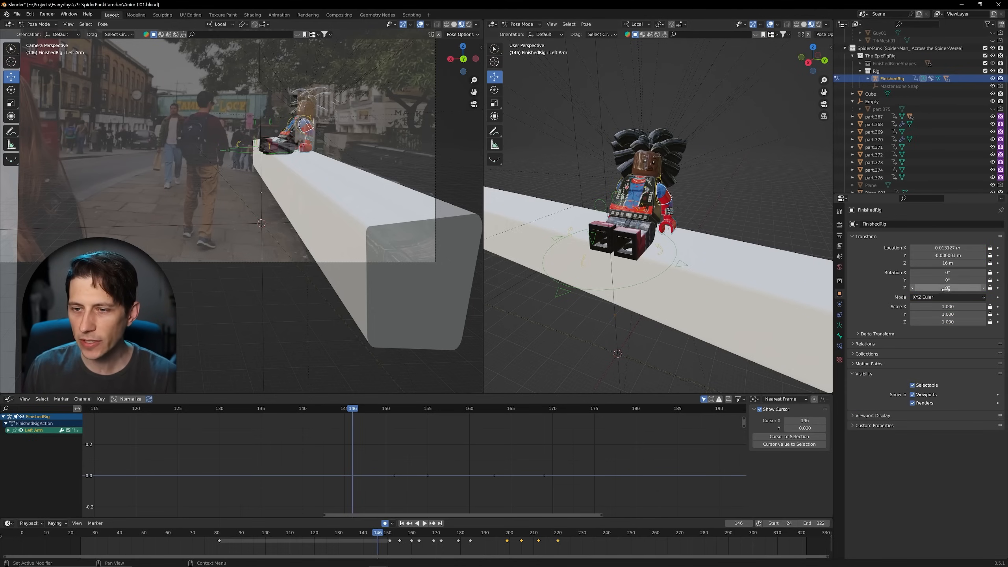
left_click(661, 274)
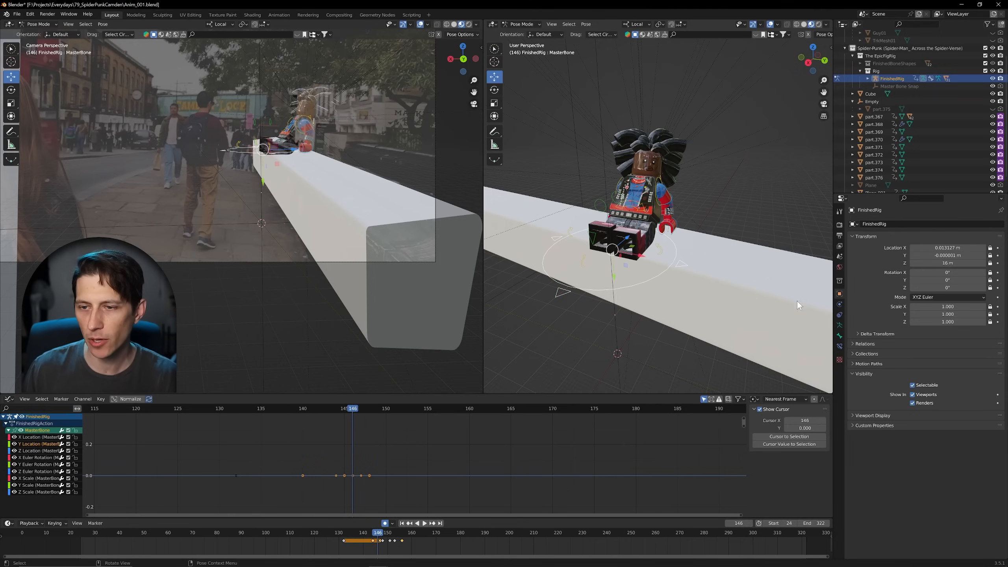
left_click(840, 336)
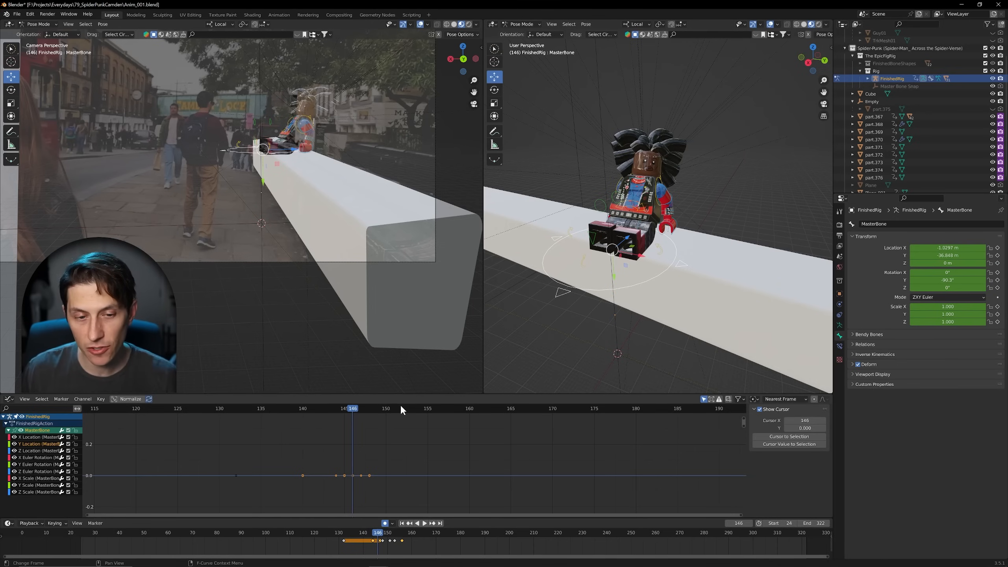
Step: Play the animation to frame 163, stop it there and select the Torso Rock control
key("space")
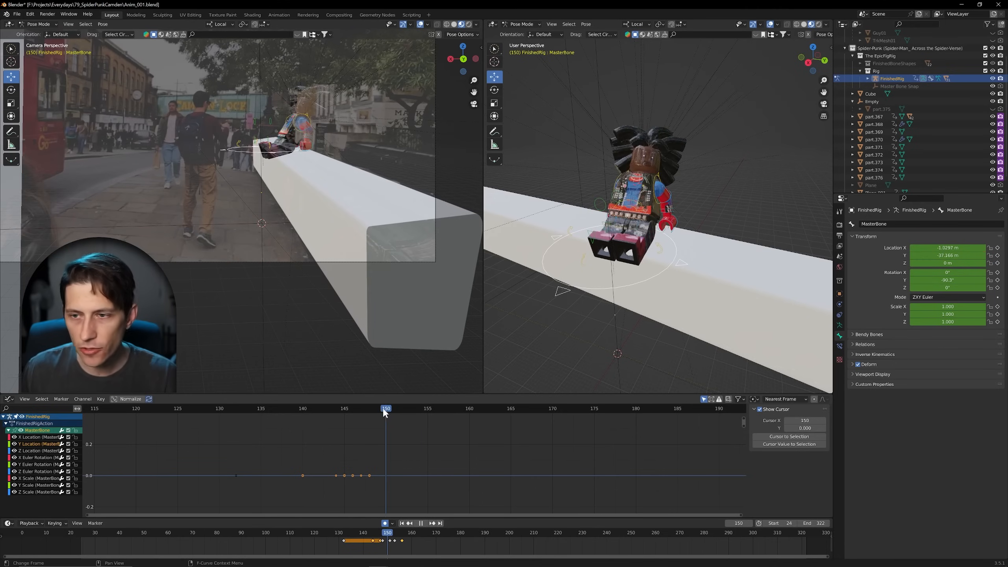
key("space")
middle_click_drag(621, 206, 621, 221)
left_click(621, 222)
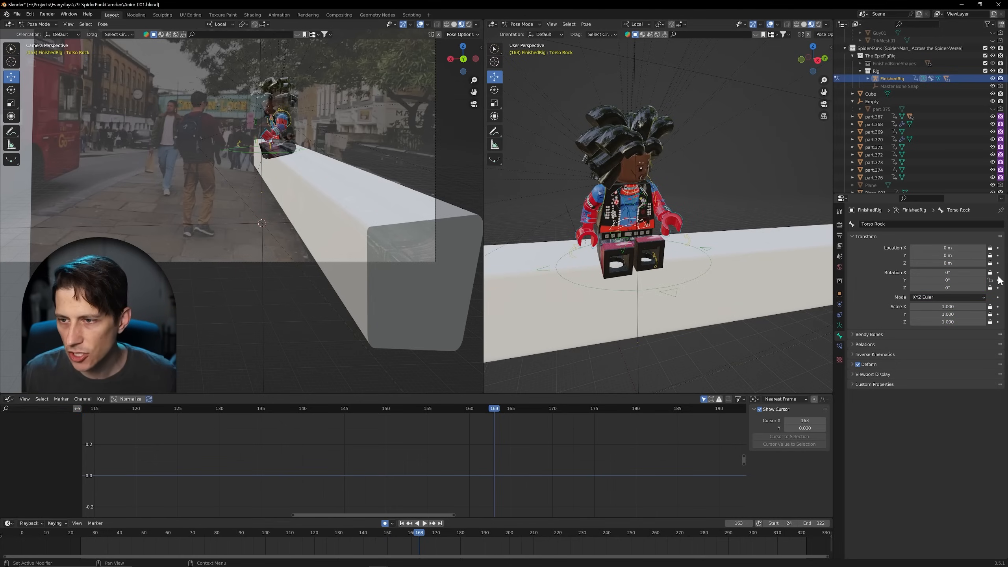
Step: Try setting Torso Rock's Y rotation to 11.2° in its bone properties and rotating it directly in the viewport, undoing each change
left_click_drag(929, 280, 957, 280)
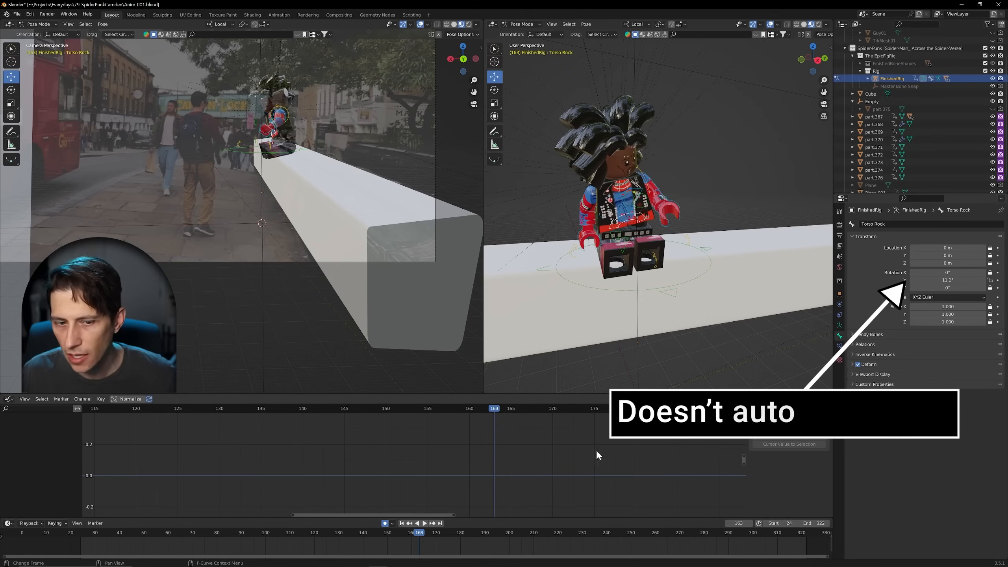
key("ctrl+z")
key("r")
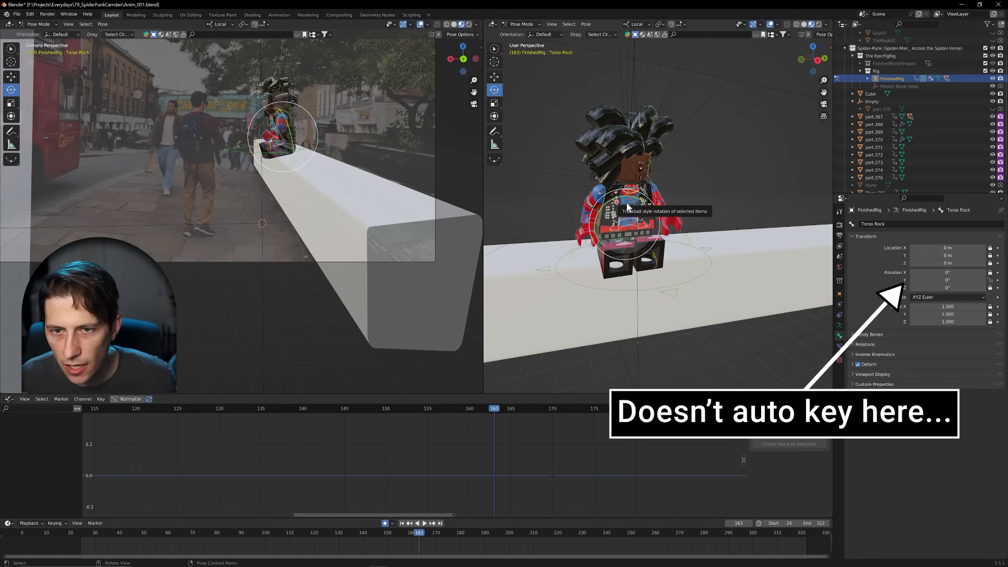
left_click_drag(623, 201, 610, 203)
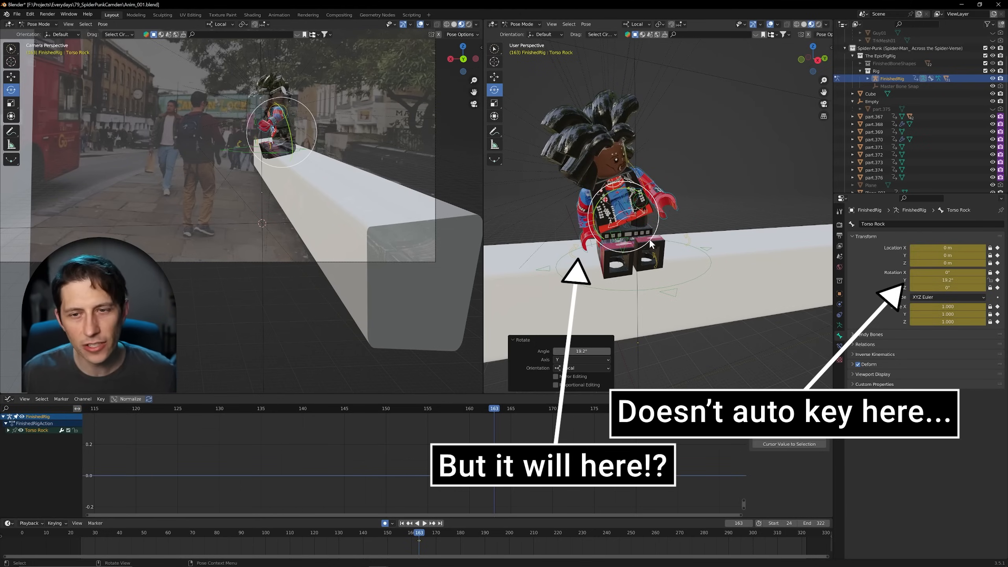
key("ctrl+z")
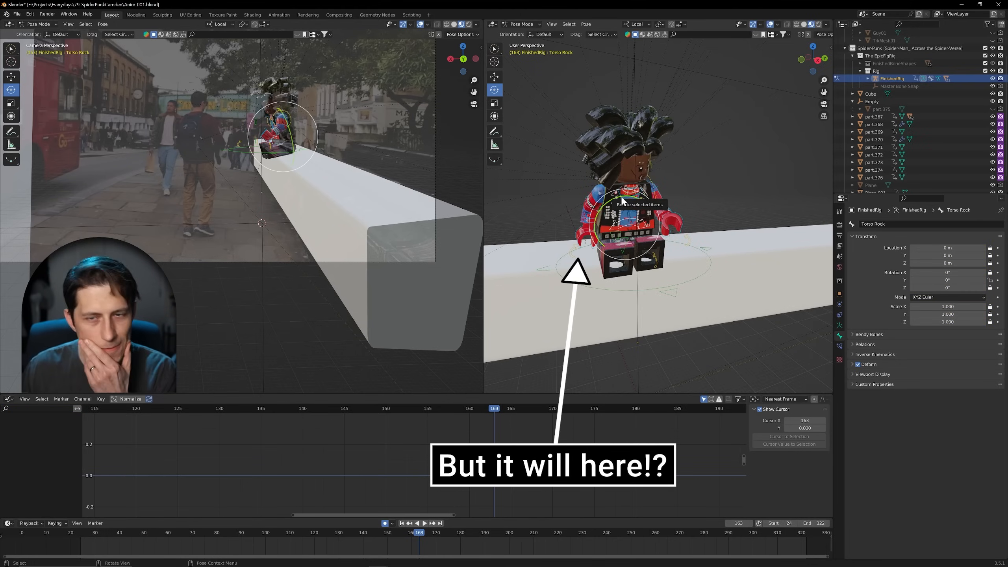
Step: Try rotating Torso Rock by -36.1° about its local Y axis, undo it, and test the Y rotation value again before clearing it
left_click_drag(622, 202, 683, 238)
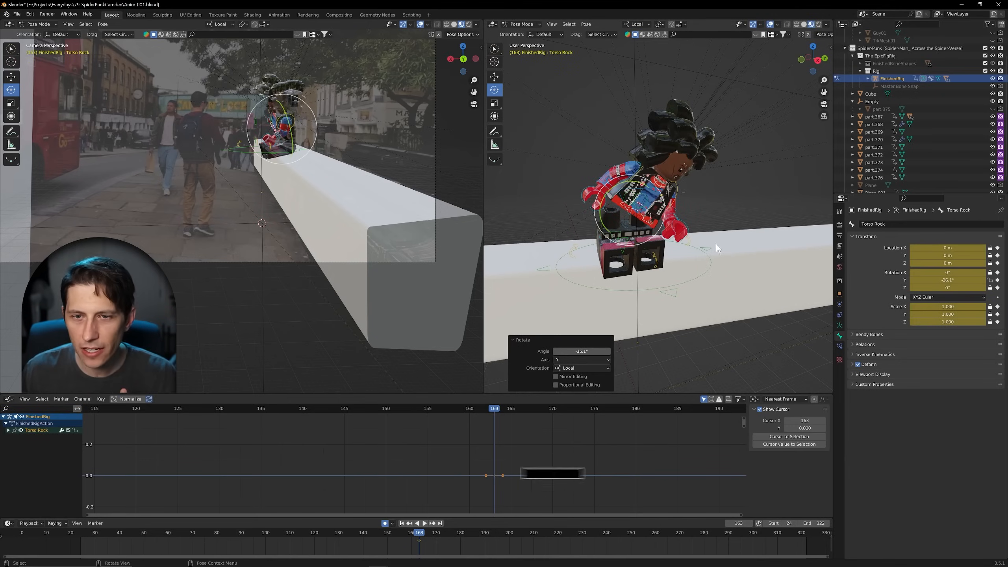
key("ctrl+z")
left_click_drag(948, 282, 909, 281)
key("alt+r")
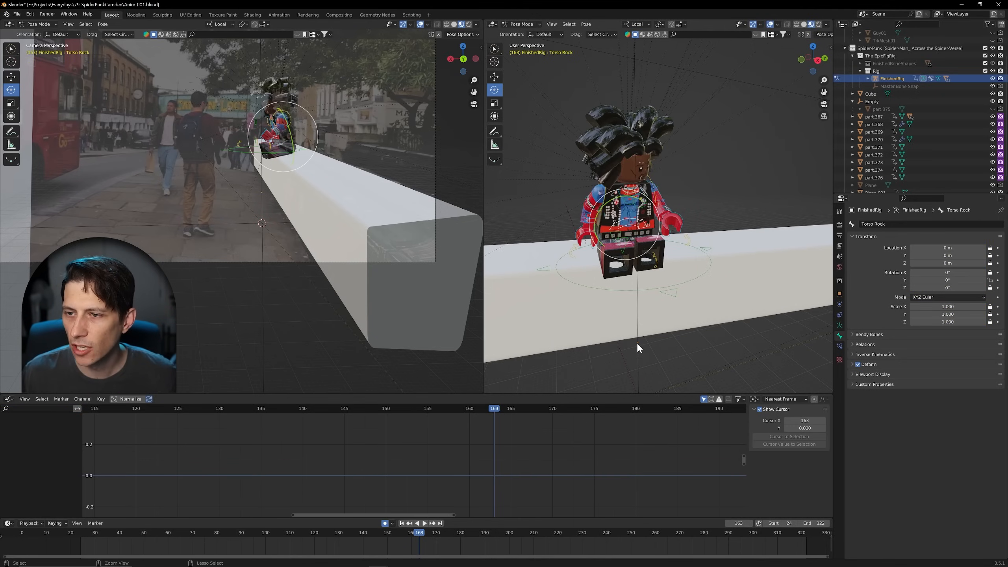
Step: Show the sidebar in the camera viewport and enable locking the camera to the view
mouse_move(682, 295)
middle_mouse_down()
mouse_move(634, 306)
mouse_move(671, 305)
middle_mouse_up()
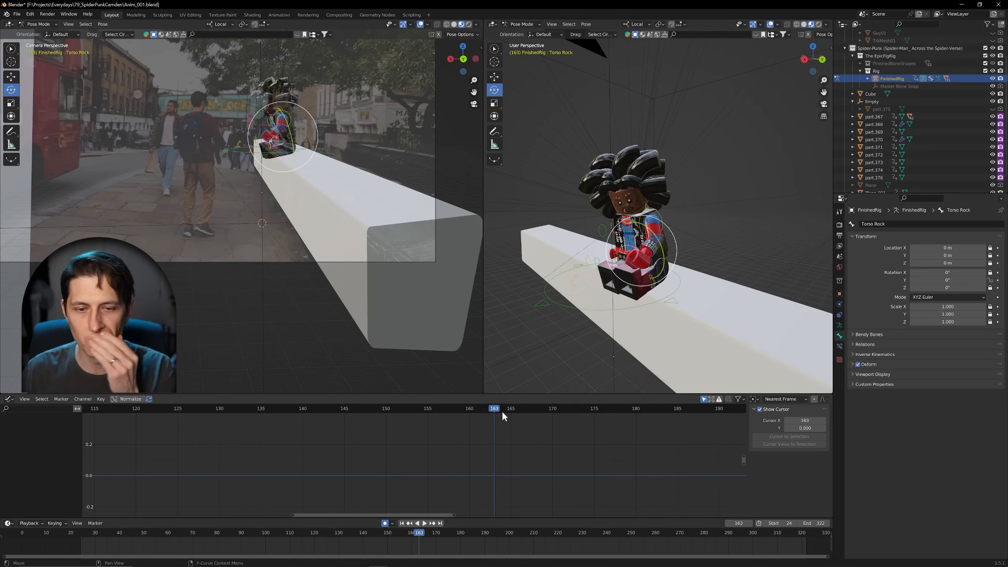
left_click_drag(502, 410, 221, 439)
key("space")
key("n")
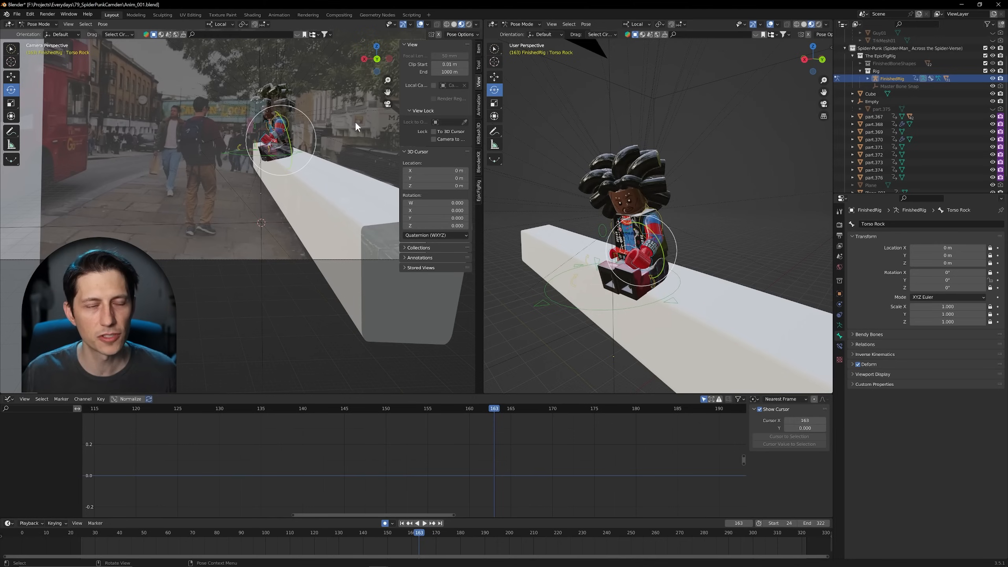
left_click(434, 140)
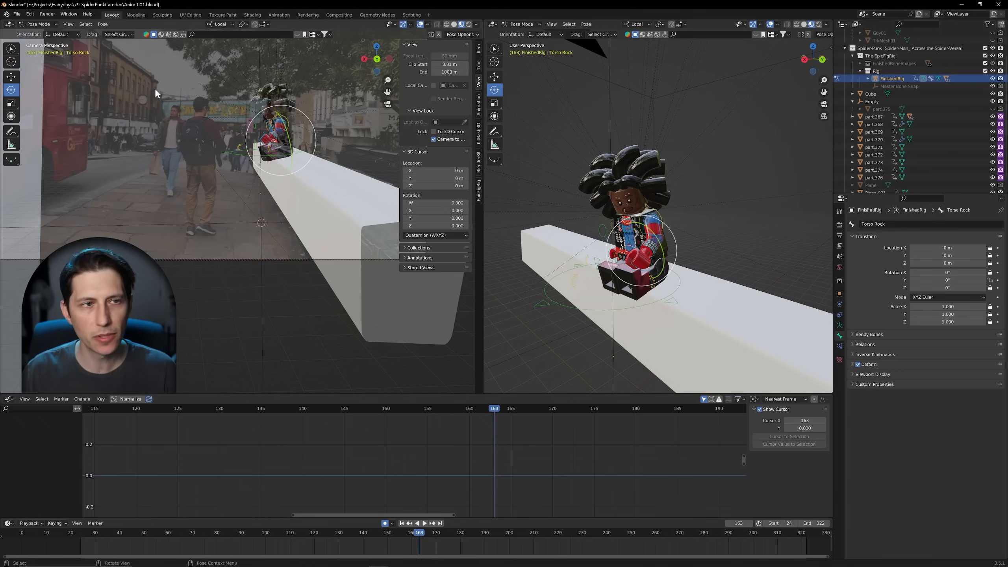
Step: Select Camera01 in the scene hierarchy while still in Pose Mode and check which object's properties are shown
scroll(886, 86, "up", 3)
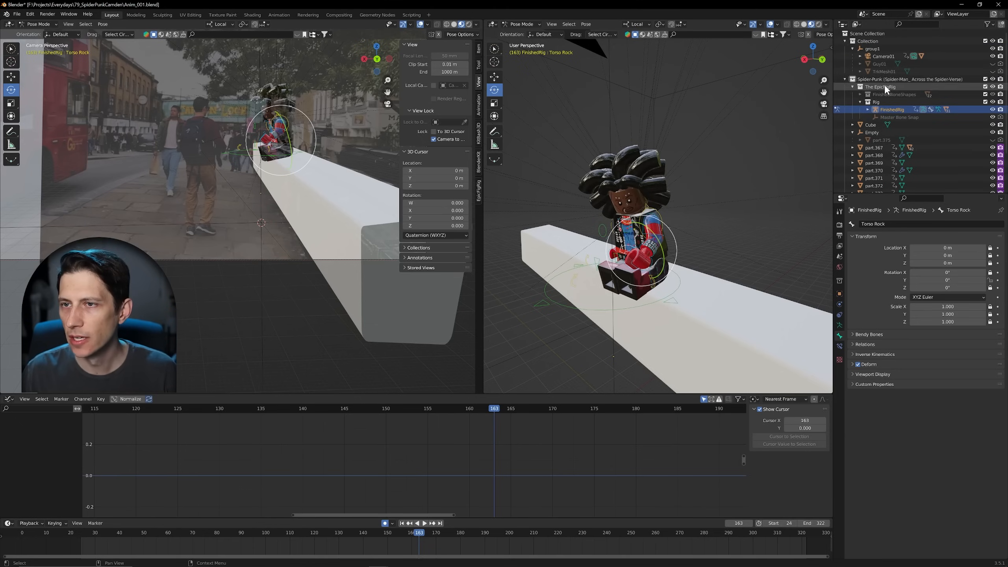
left_click(878, 57)
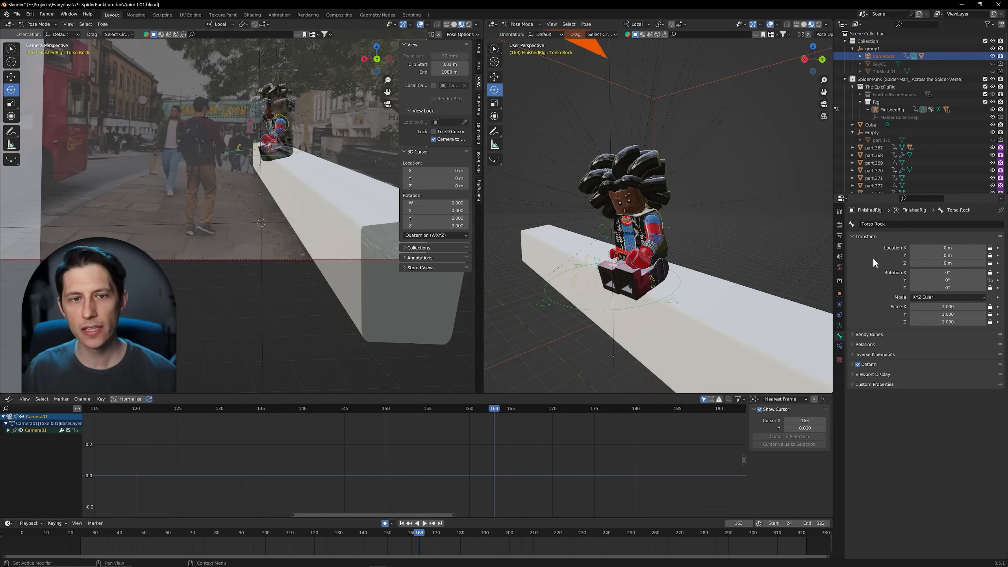
left_click(852, 371)
left_click(851, 372)
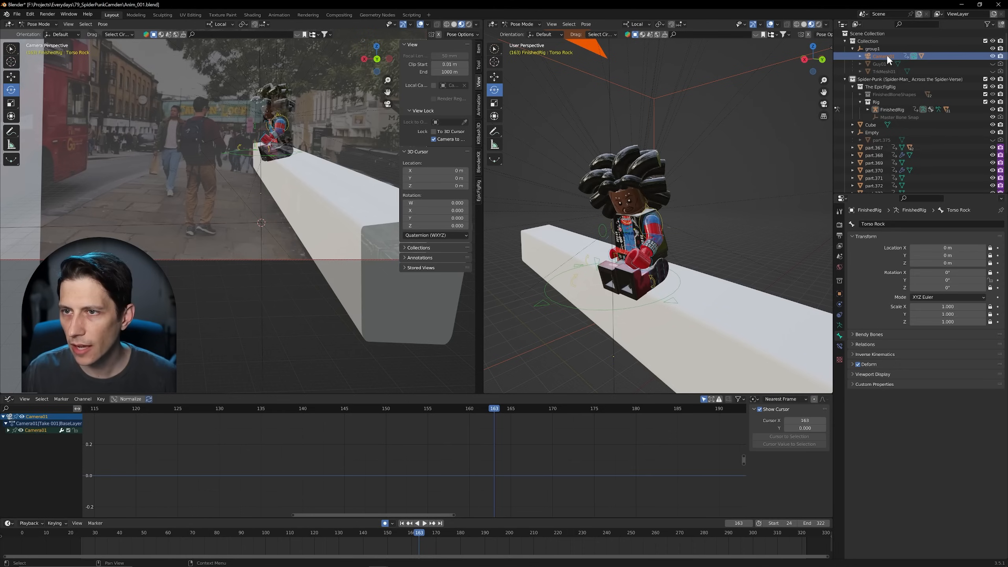
Step: Switch to Object Mode, reselect Camera01 and display its camera data properties
left_click(515, 28)
left_click(520, 35)
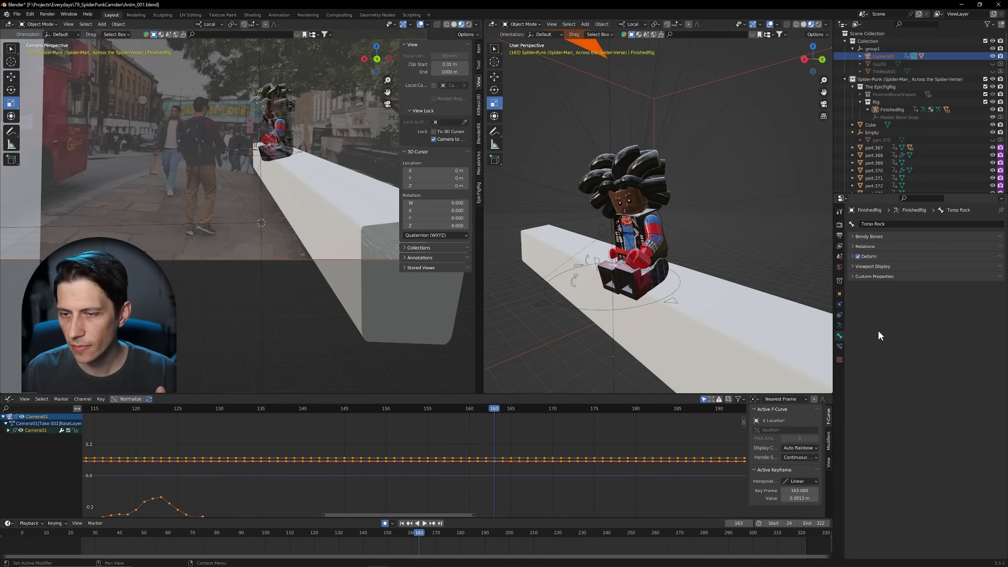
left_click(884, 54)
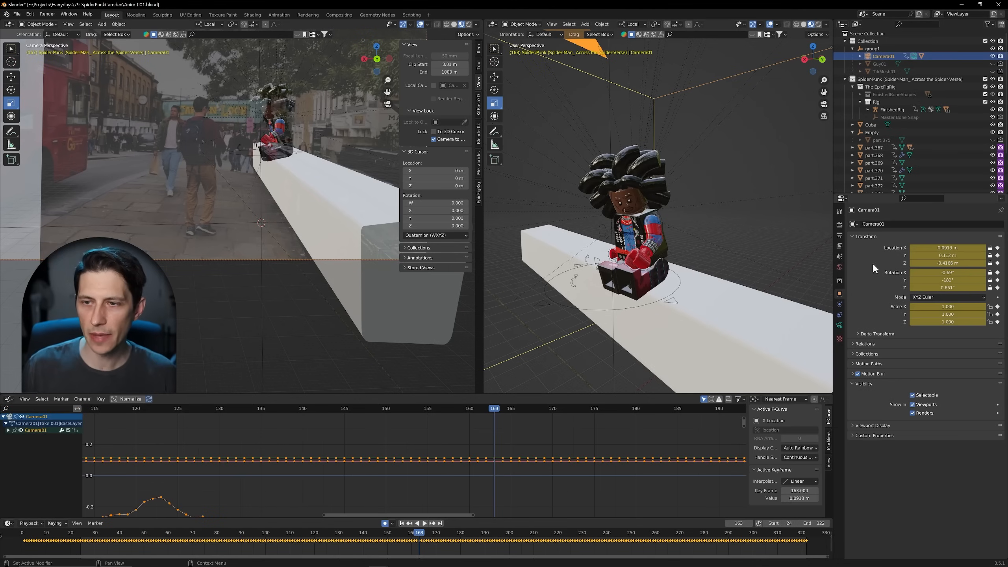
left_click(839, 326)
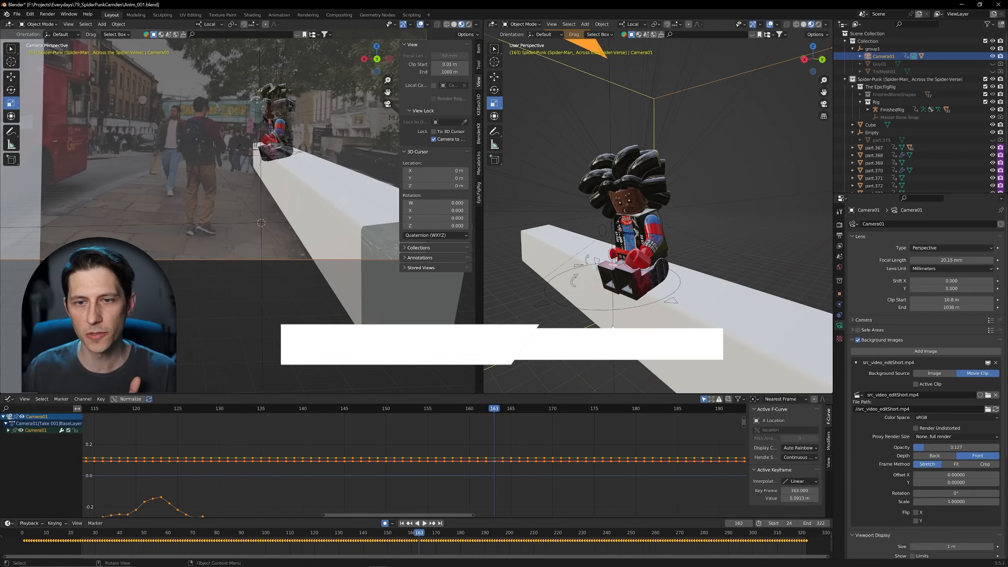
Step: Select the FinishedRig armature in the viewport and switch it to Pose Mode
left_click(567, 306)
left_click(522, 25)
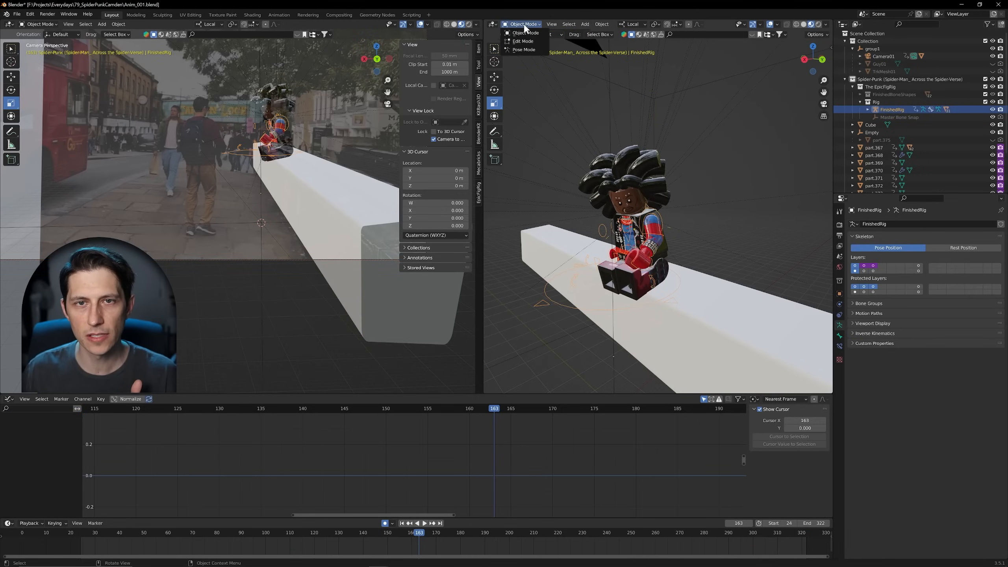
left_click(524, 47)
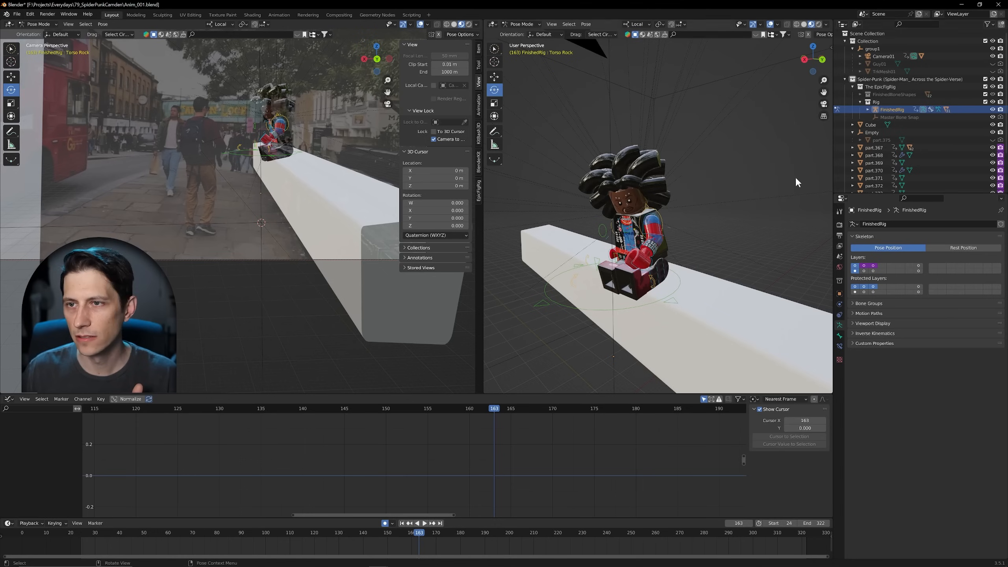
Step: Select Camera01 from Pose Mode, return to Object Mode and select the Empty object instead
left_click(887, 56)
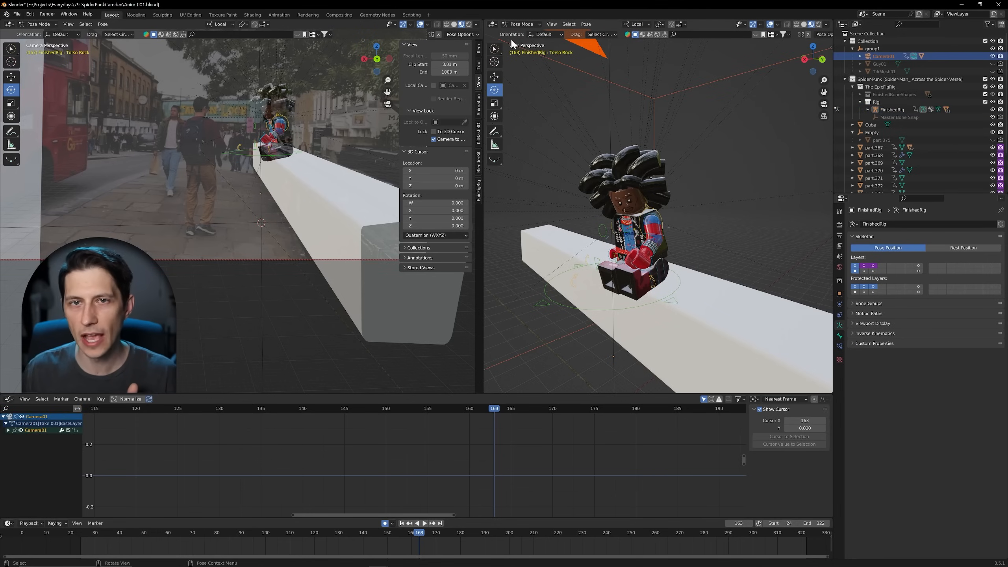
left_click(522, 25)
left_click(515, 36)
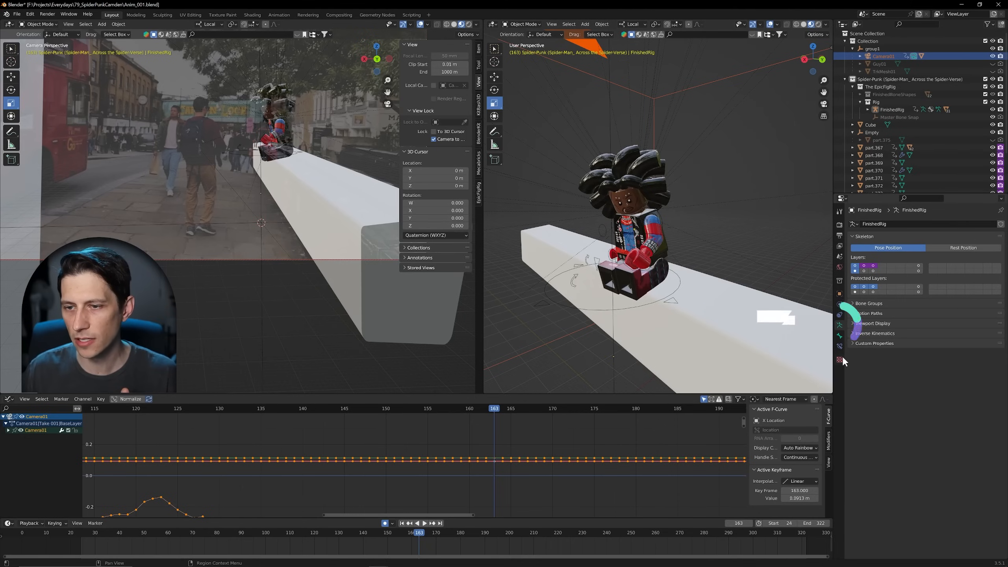
left_click(882, 134)
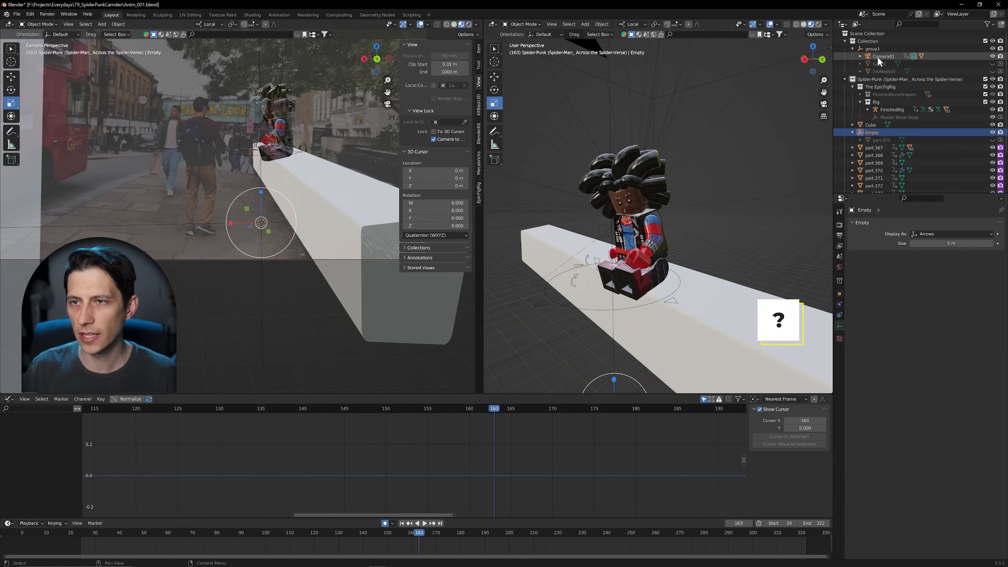
Step: Select Camera01 and set its background movie clip's depth to Back and opacity to 1.000
left_click(878, 56)
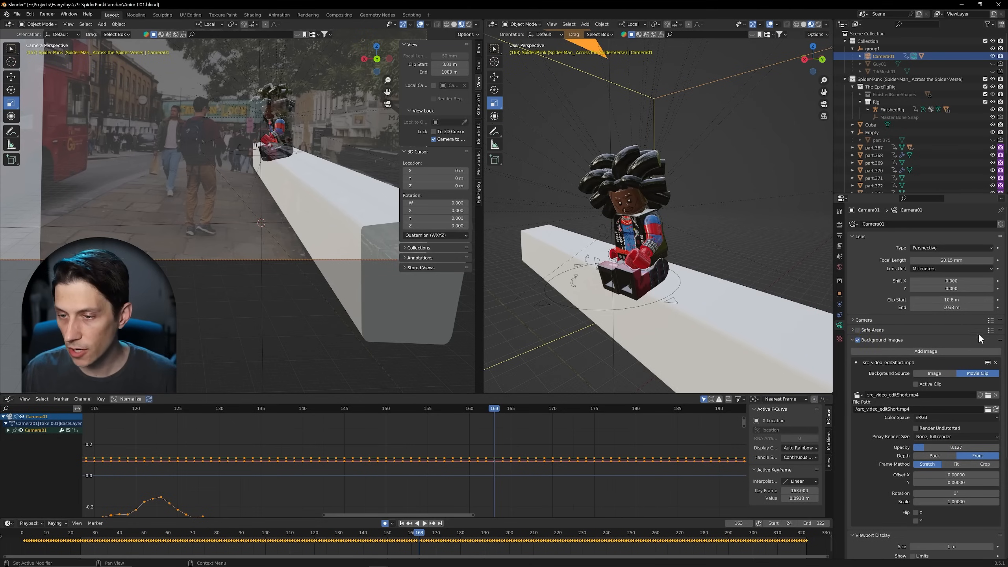
scroll(978, 333, "down", 6)
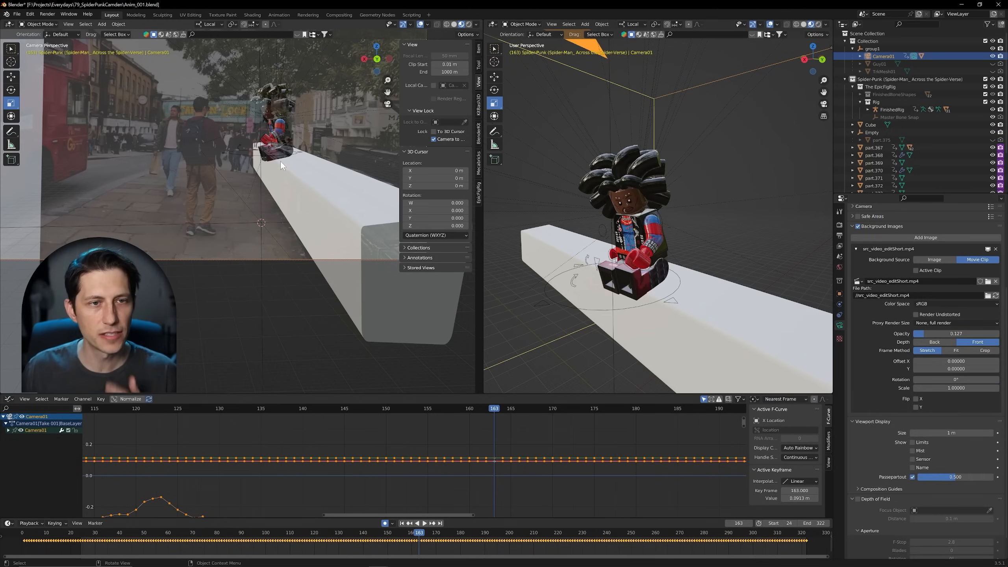
left_click(944, 341)
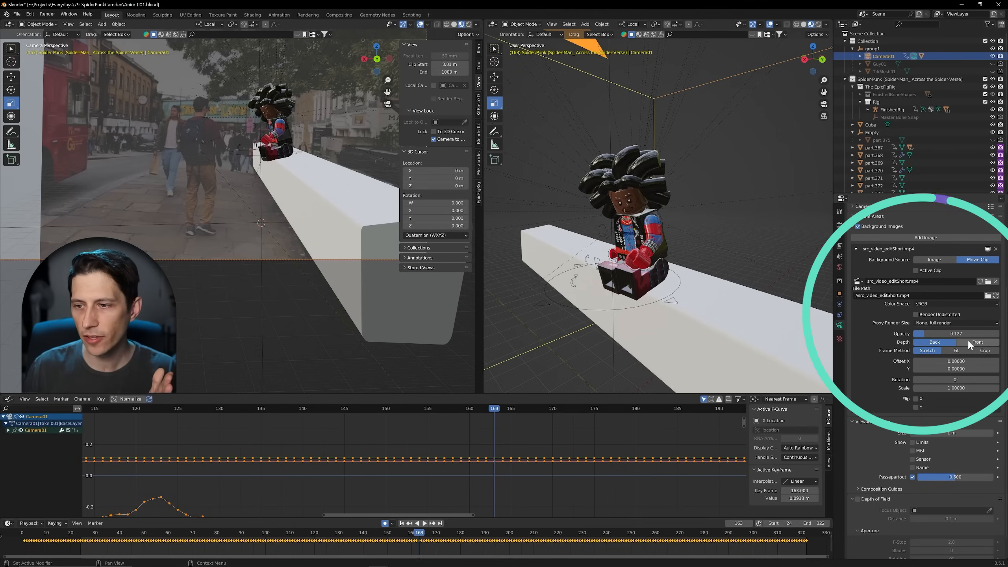
left_click(957, 341)
left_click_drag(941, 337, 999, 339)
left_click(939, 343)
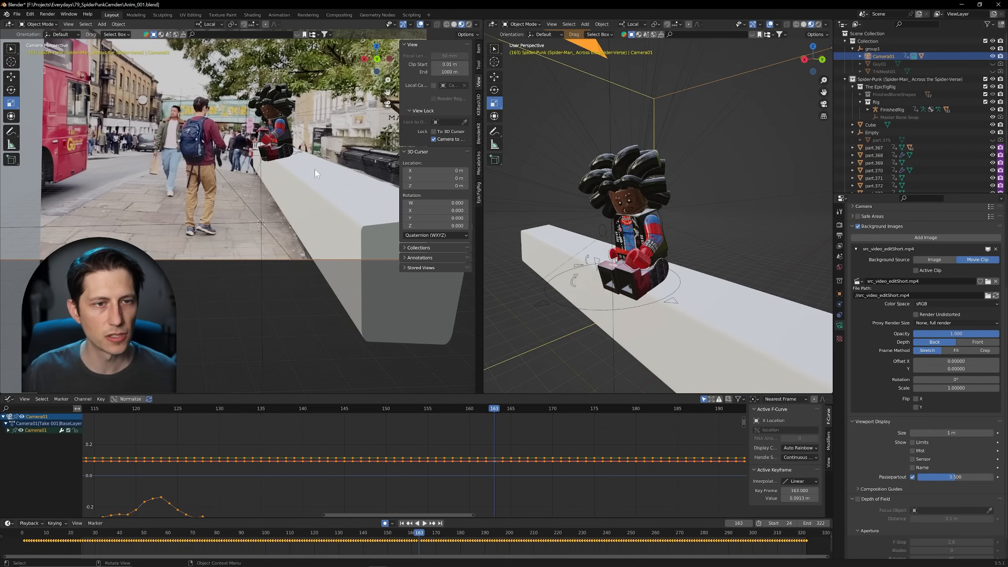
Step: Select the long wall Cube in the camera view and display its object visibility and Shadow Catcher settings
left_click(325, 201)
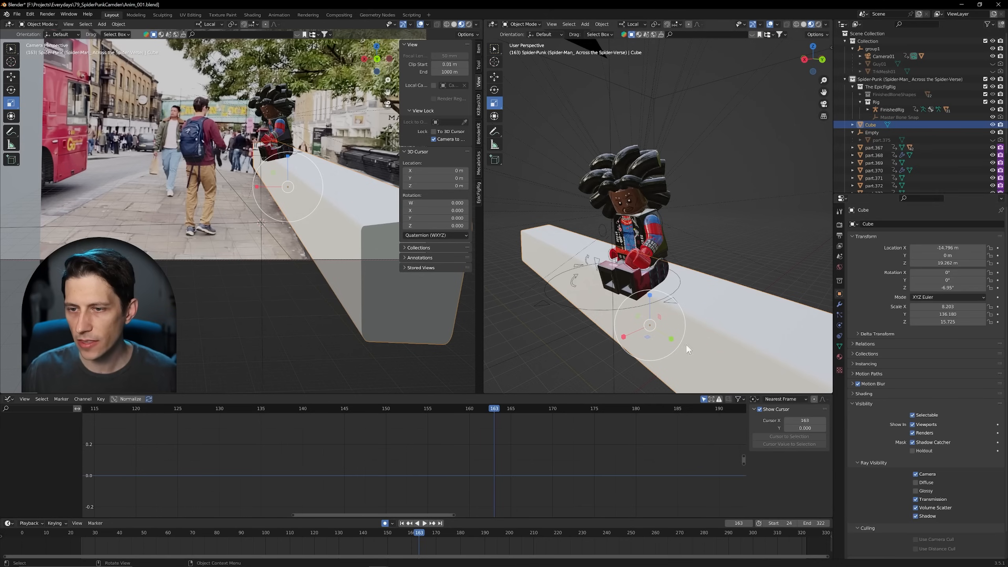
scroll(921, 448, "down", 2)
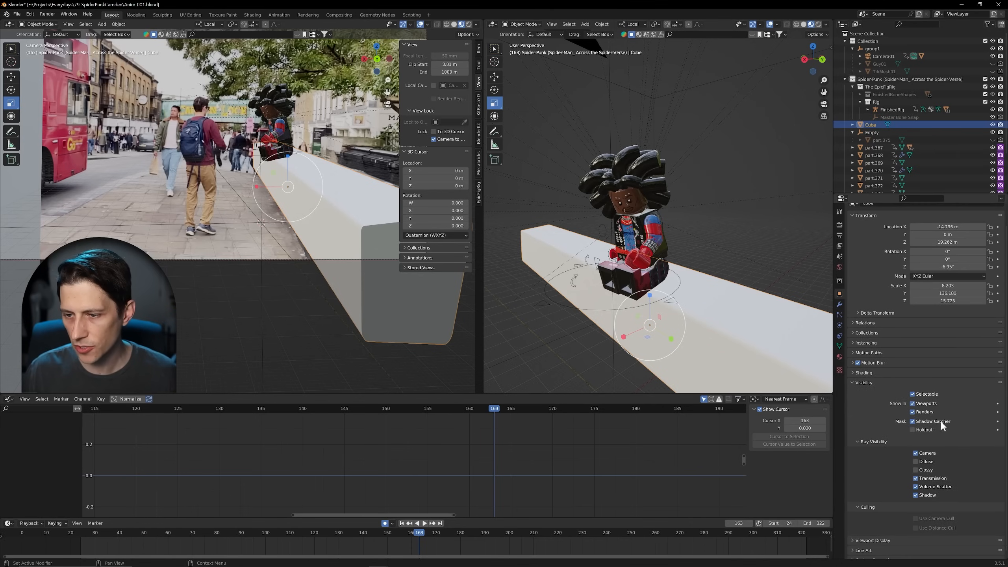
scroll(933, 415, "down", 1)
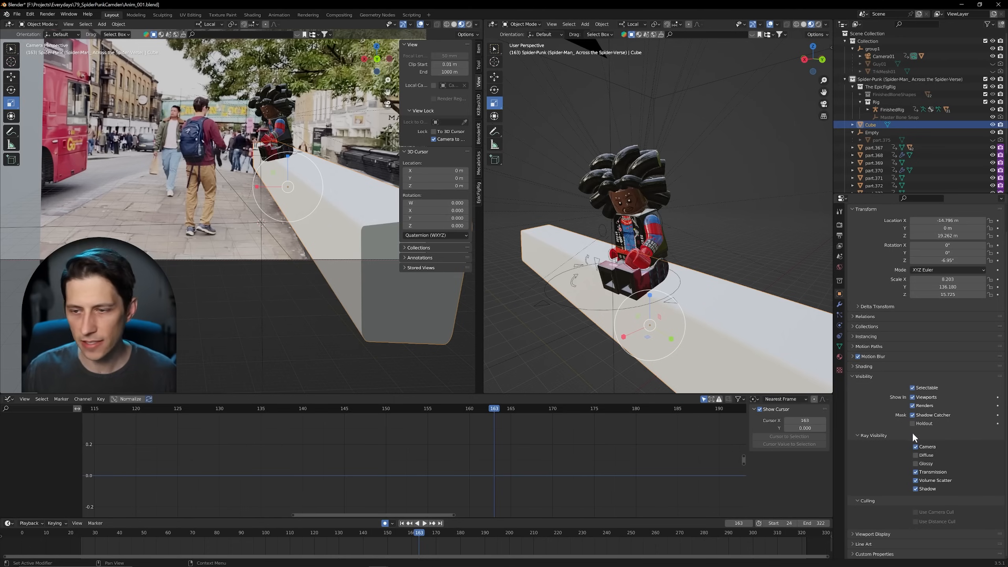
Step: Toggle the wall Cube's viewport visibility and Holdout mask to try their effect, then restore both settings
left_click(913, 397)
left_click(913, 397)
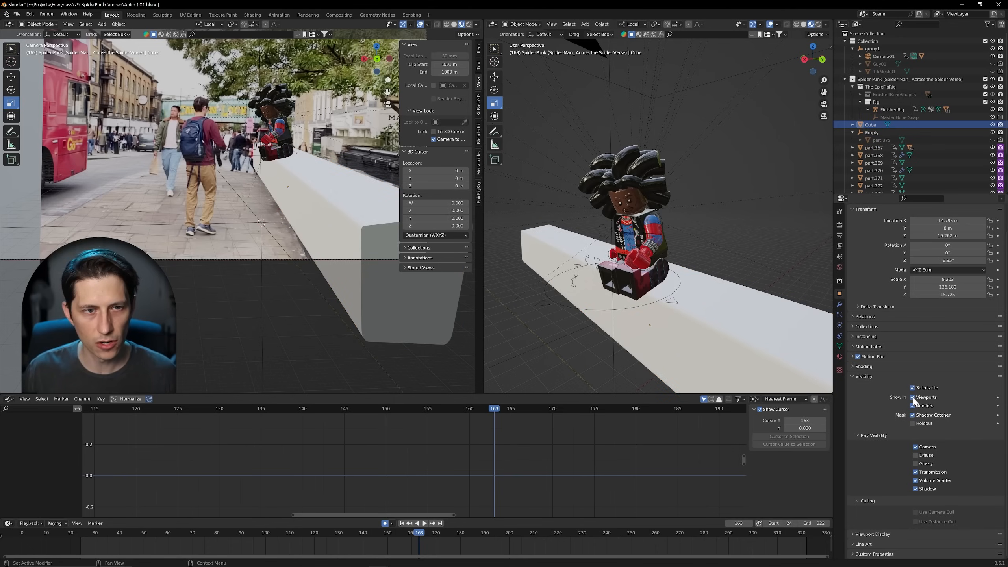
left_click(912, 423)
left_click(911, 423)
left_click(912, 423)
left_click(912, 423)
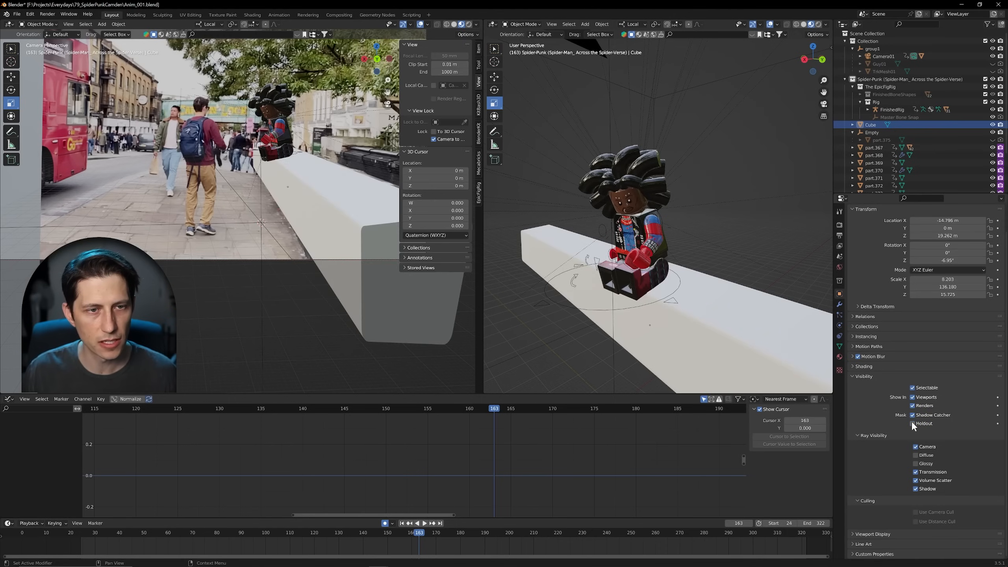
Step: Scrub and play the animation from about frame 110 to check the seated character against the background footage
key("space")
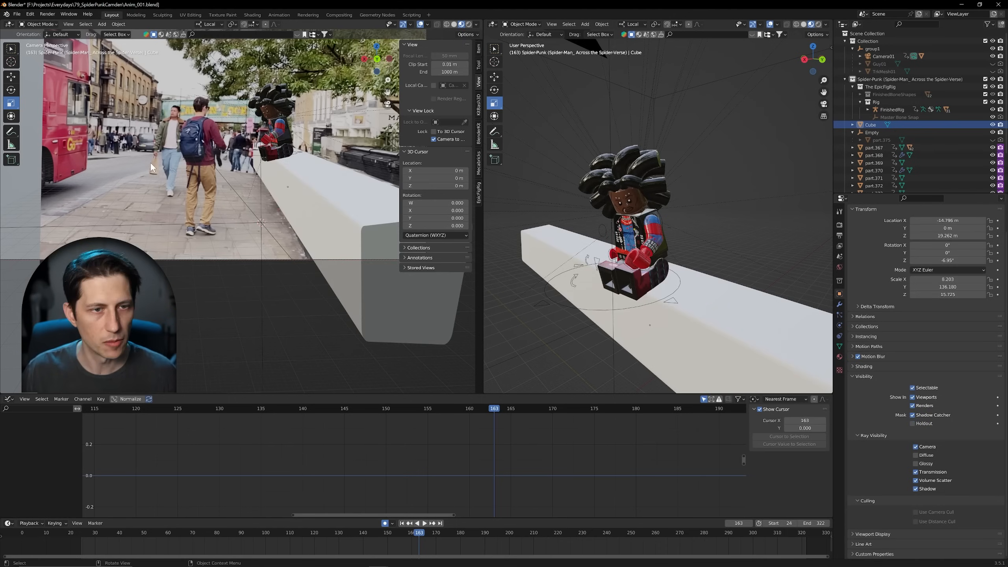
left_click_drag(524, 523, 424, 510)
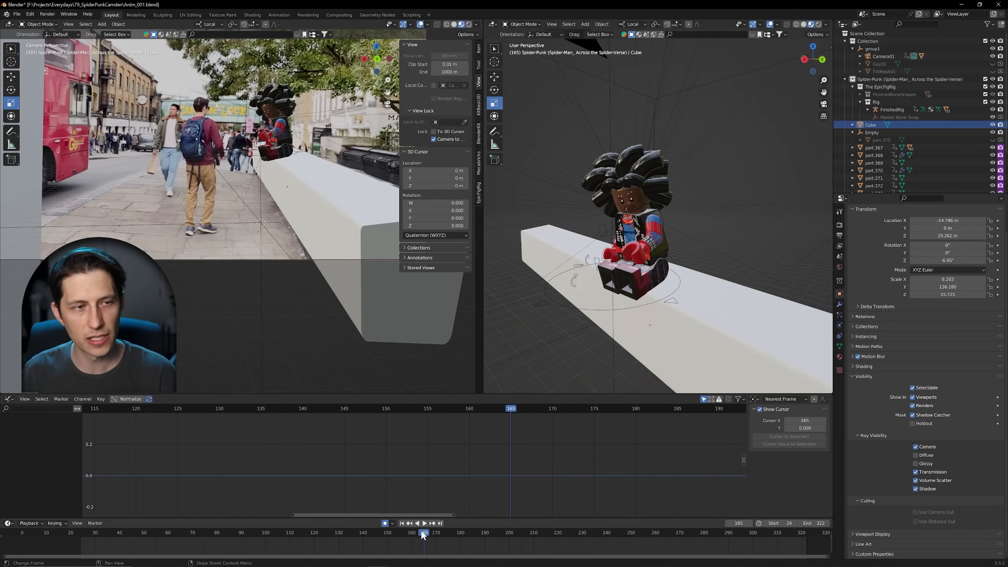
left_click_drag(421, 531, 561, 507)
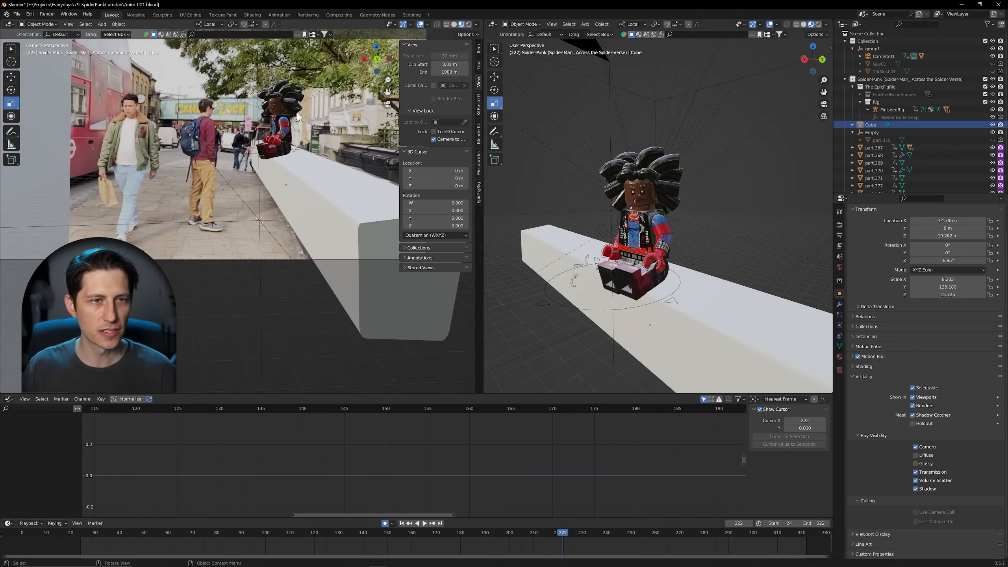
left_click(290, 532)
key("space")
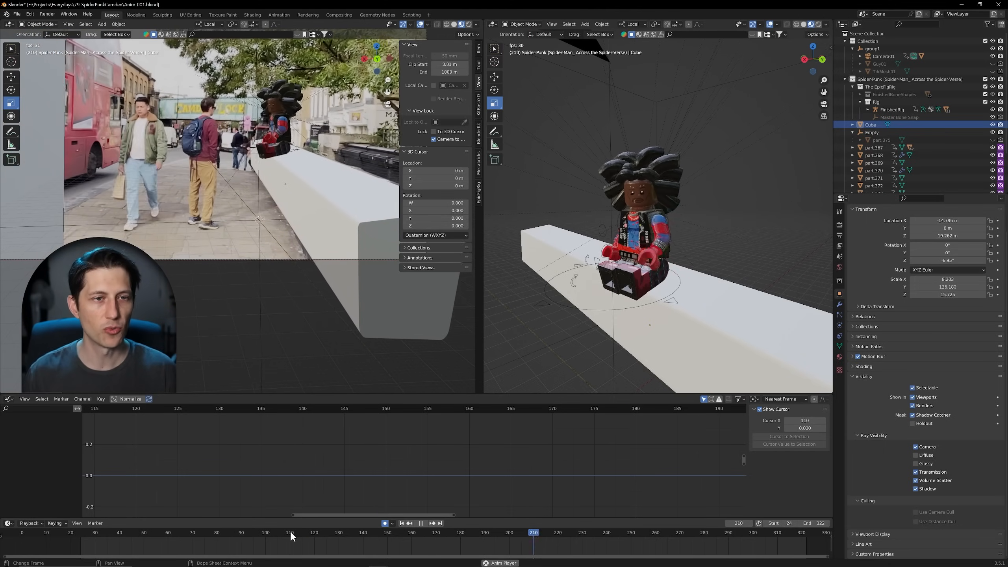
key("space")
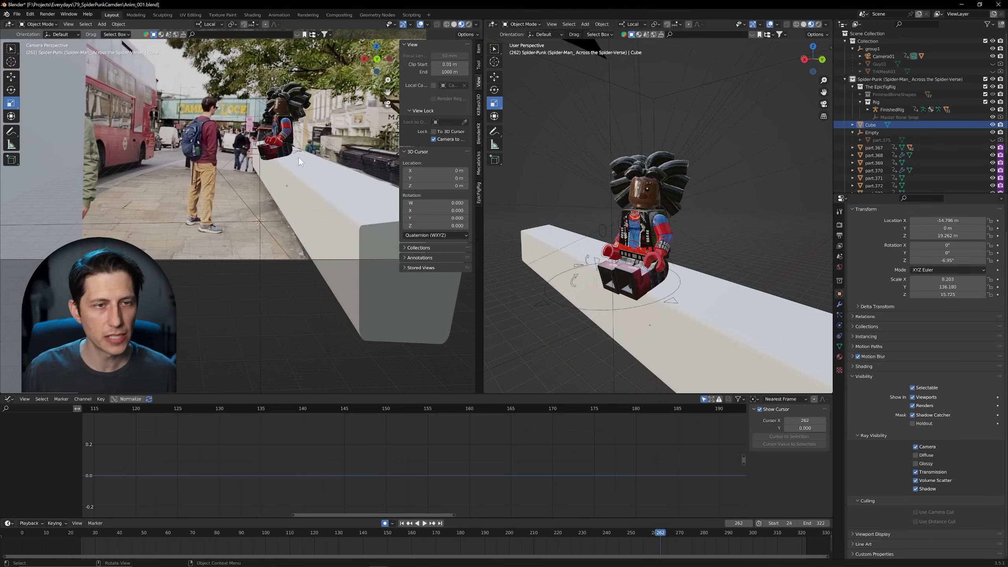
Step: Turn off the Camera to View lock and scrub back through the shot within the full camera frame
left_click(433, 139)
scroll(342, 143, "down", 3)
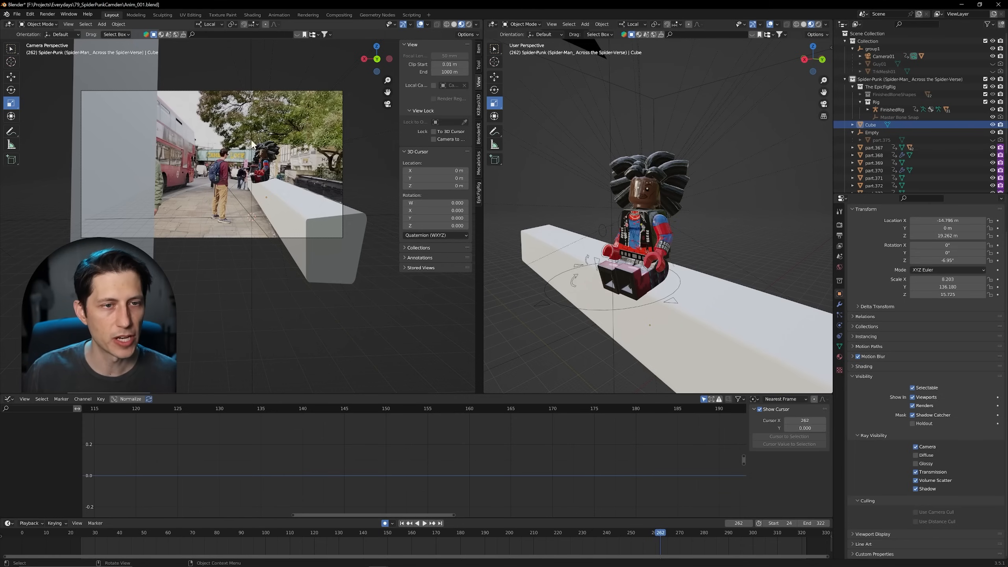
left_click_drag(657, 534, 496, 491)
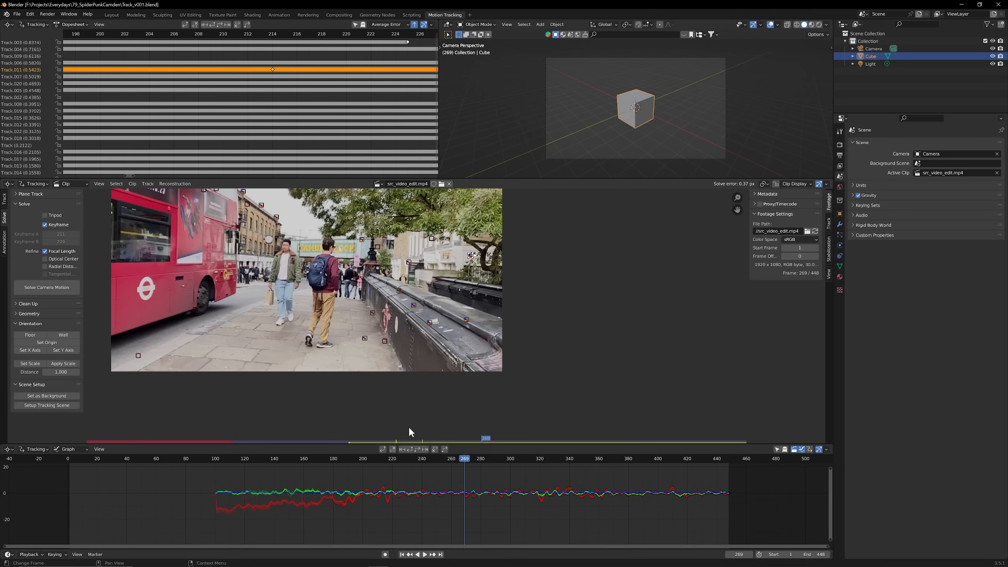
Step: In Track_v001.blend, scrub through the tracked src_video_edit.mp4 clip to review its markers and camera solve curves
left_click_drag(426, 457, 576, 460)
left_click_drag(499, 461, 269, 457)
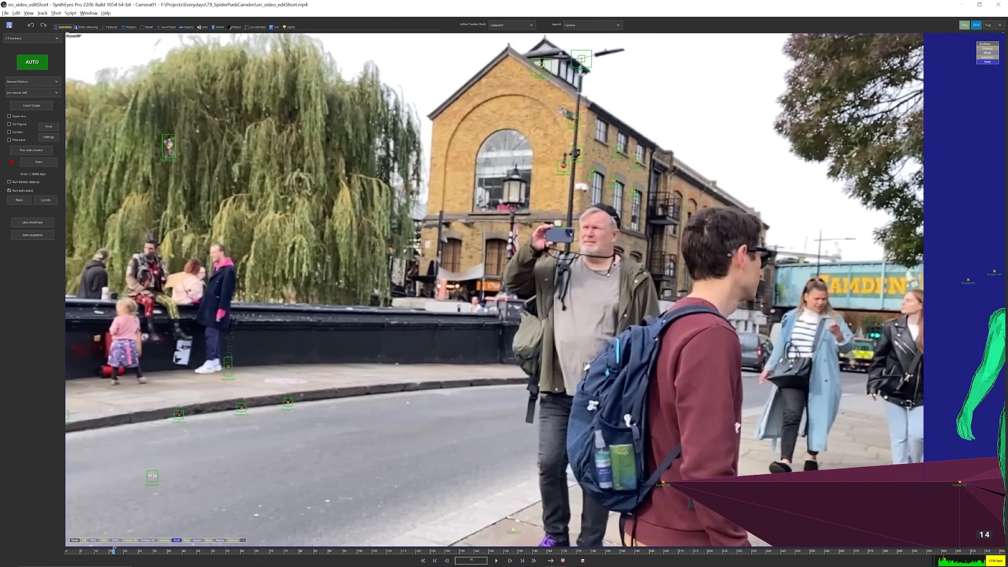
left_click_drag(114, 549, 765, 520)
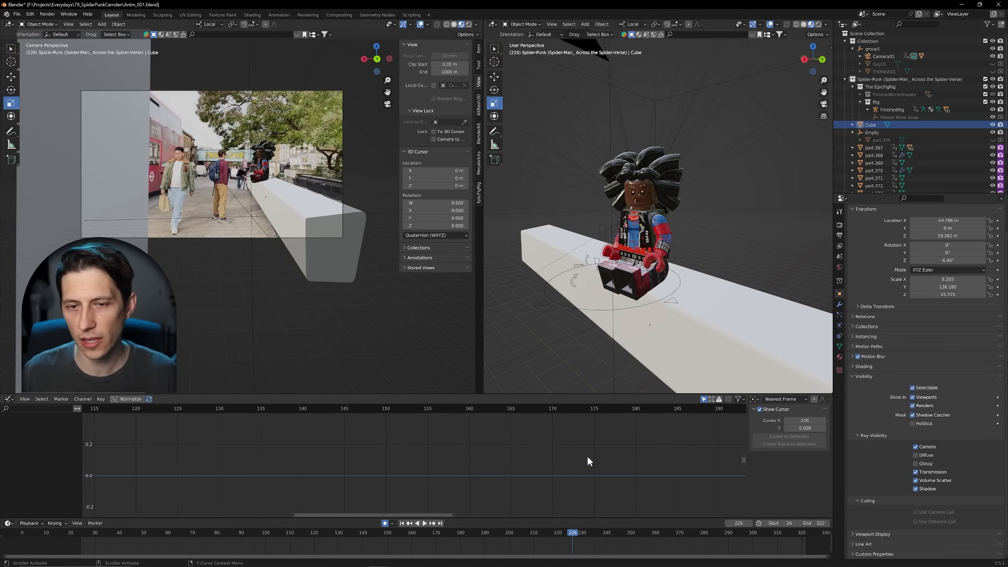
Step: Select the FinishedRig armature and examine the seated character on the wall from several angles
left_click(544, 304)
middle_click_drag(593, 333, 621, 339)
scroll(578, 316, "up", 3)
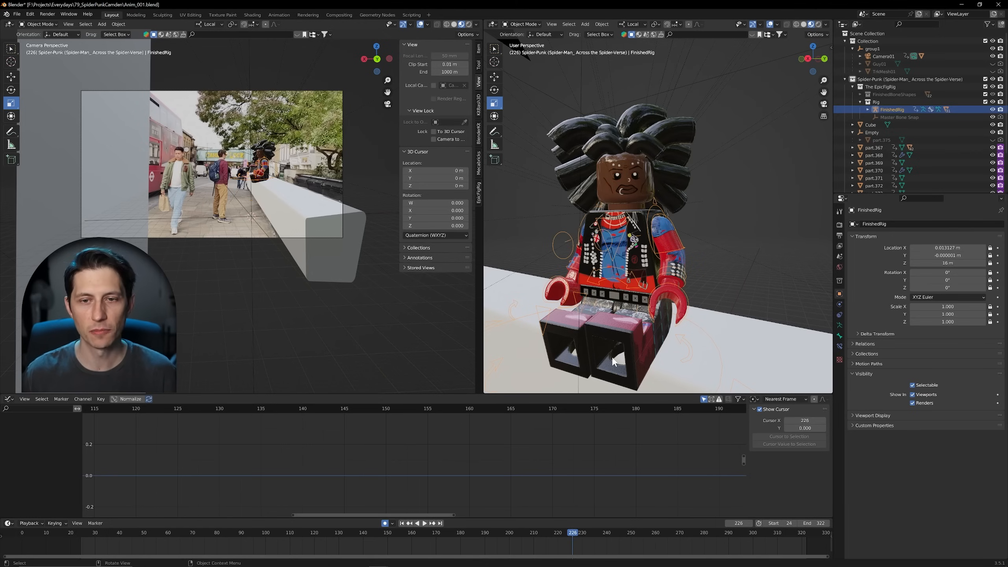
middle_click_drag(613, 362, 631, 350)
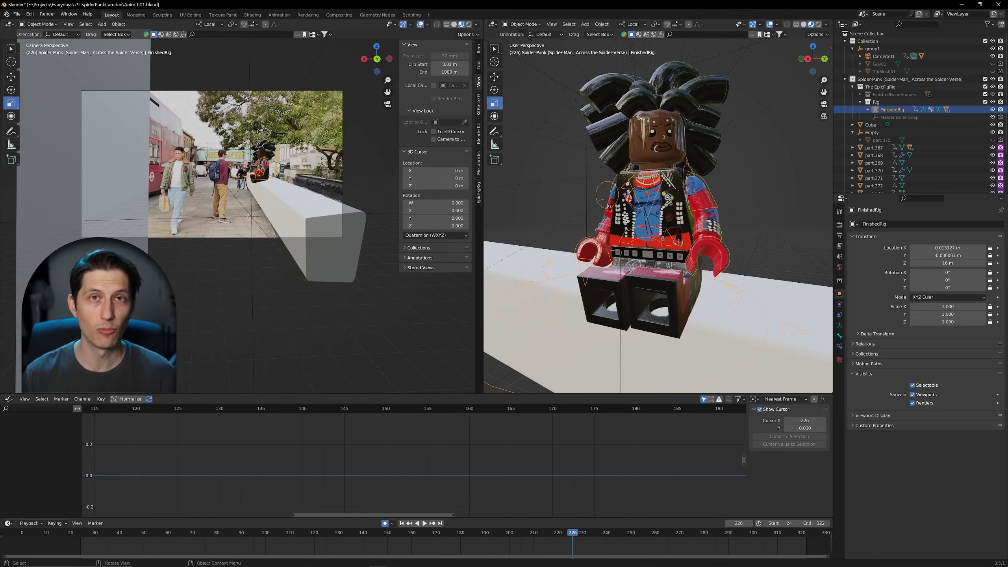
scroll(743, 221, "up", 2)
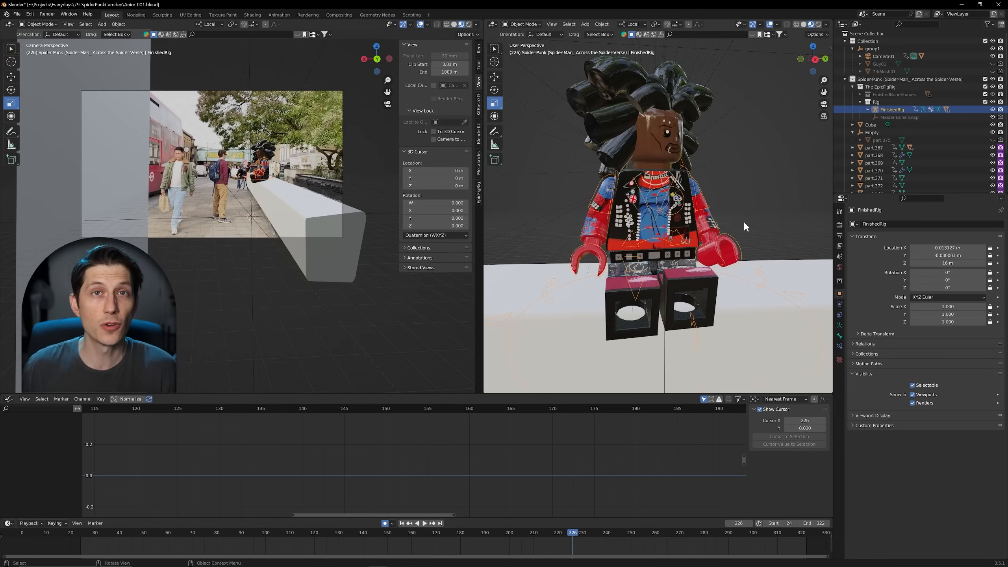
middle_click_drag(744, 221, 632, 260)
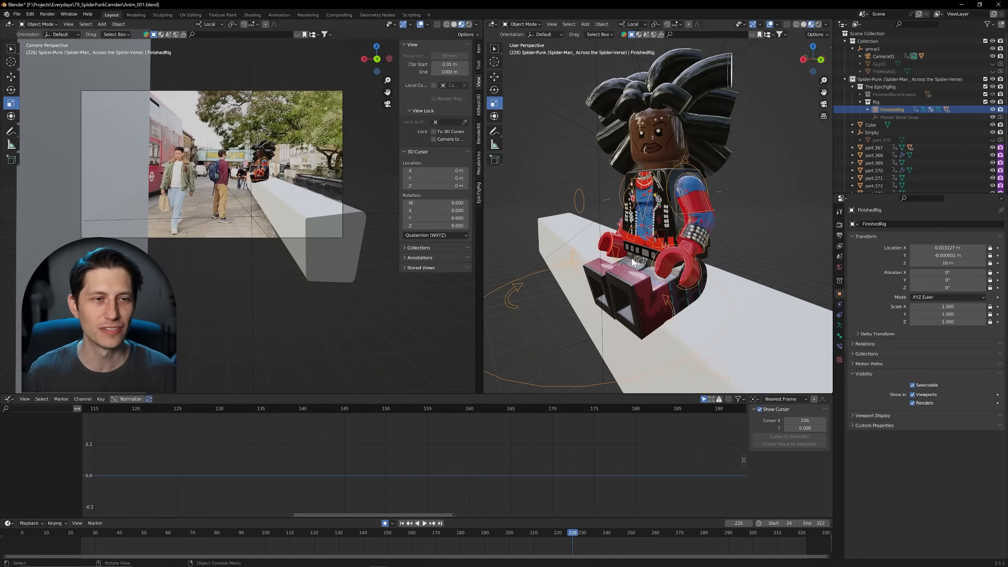
middle_click_drag(633, 263, 613, 362)
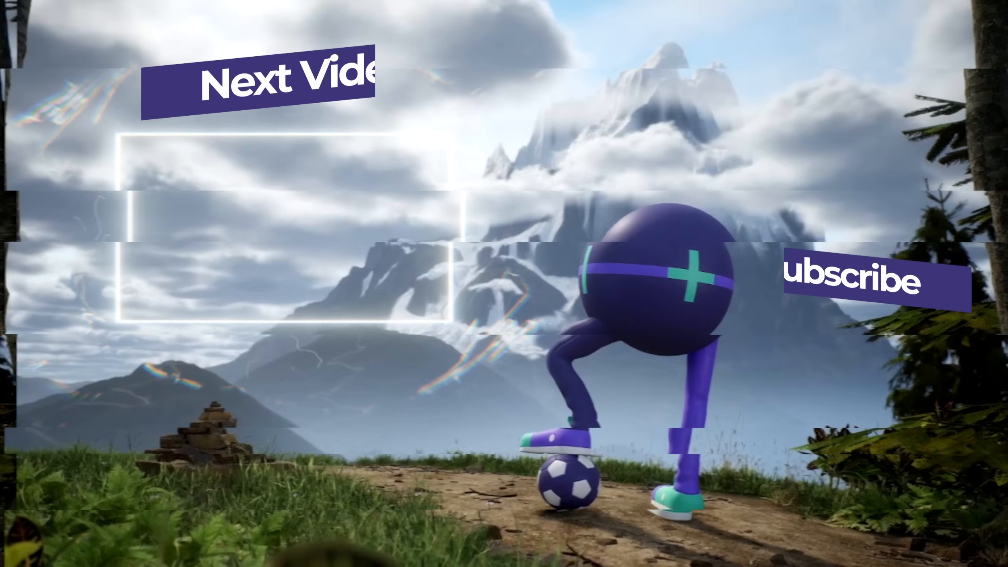